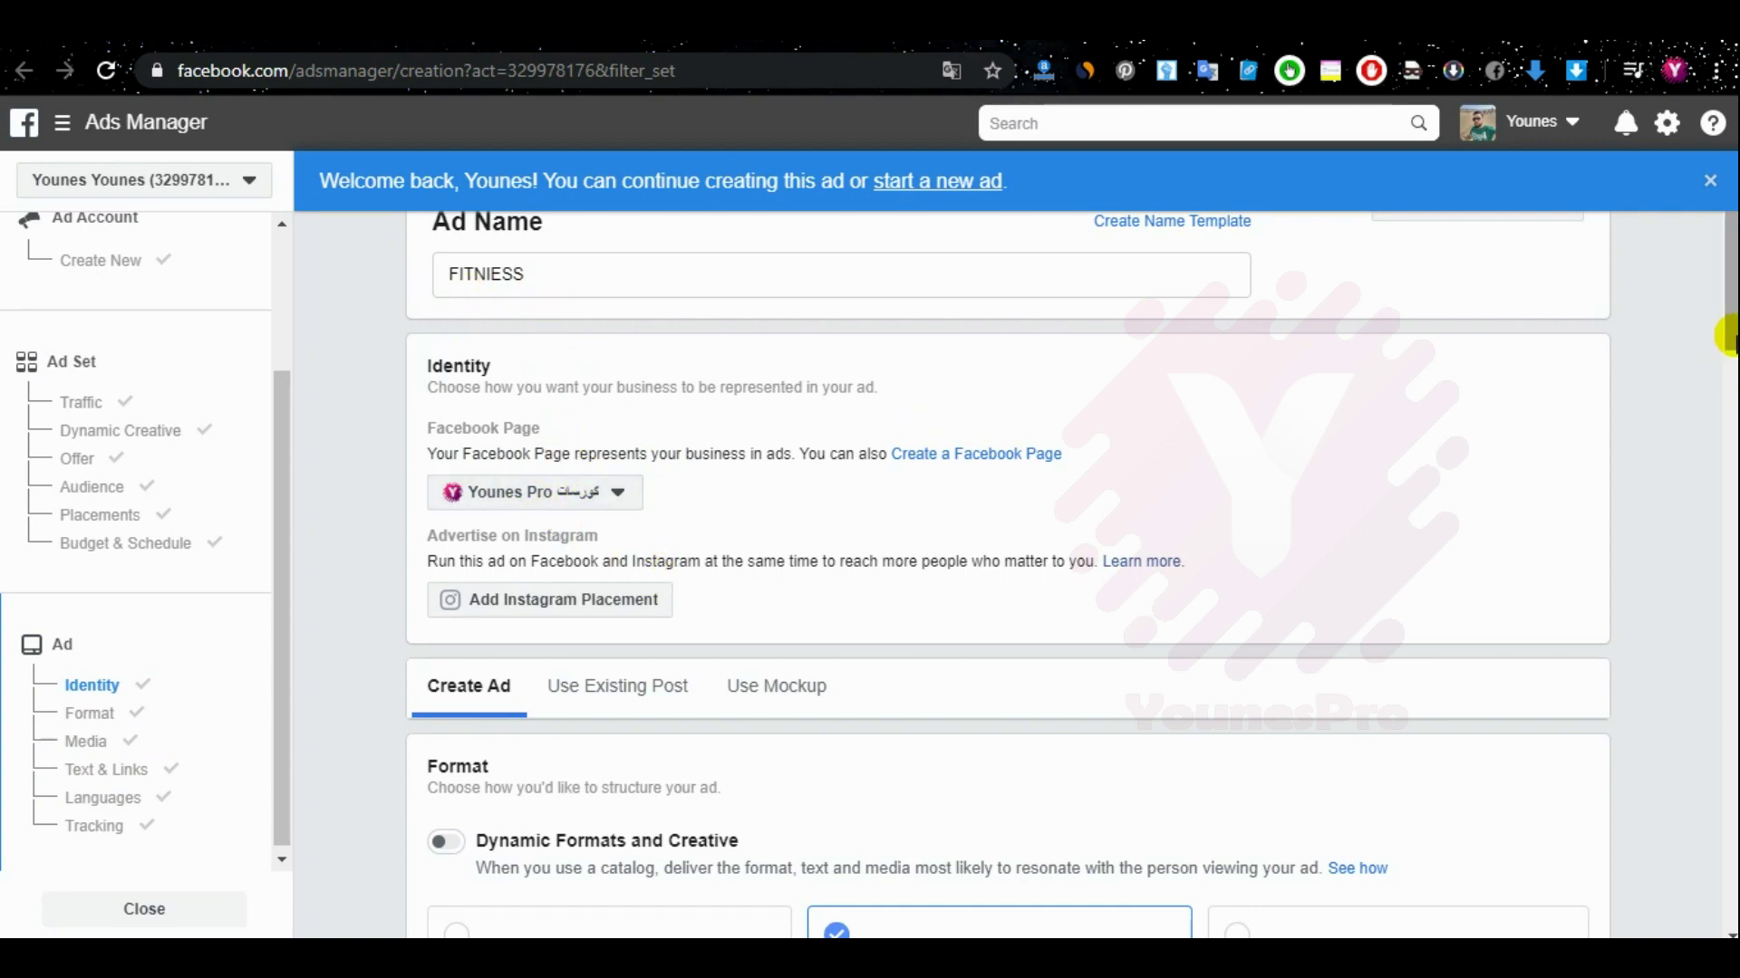
Step: Try the Carousel and Collection ad formats, and set the format back to Single Image or Video
{"action": "left_click", "coordinate": [1728, 336]}
{"action": "left_click_drag", "start_coordinate": [1729, 336], "coordinate": [1729, 346]}
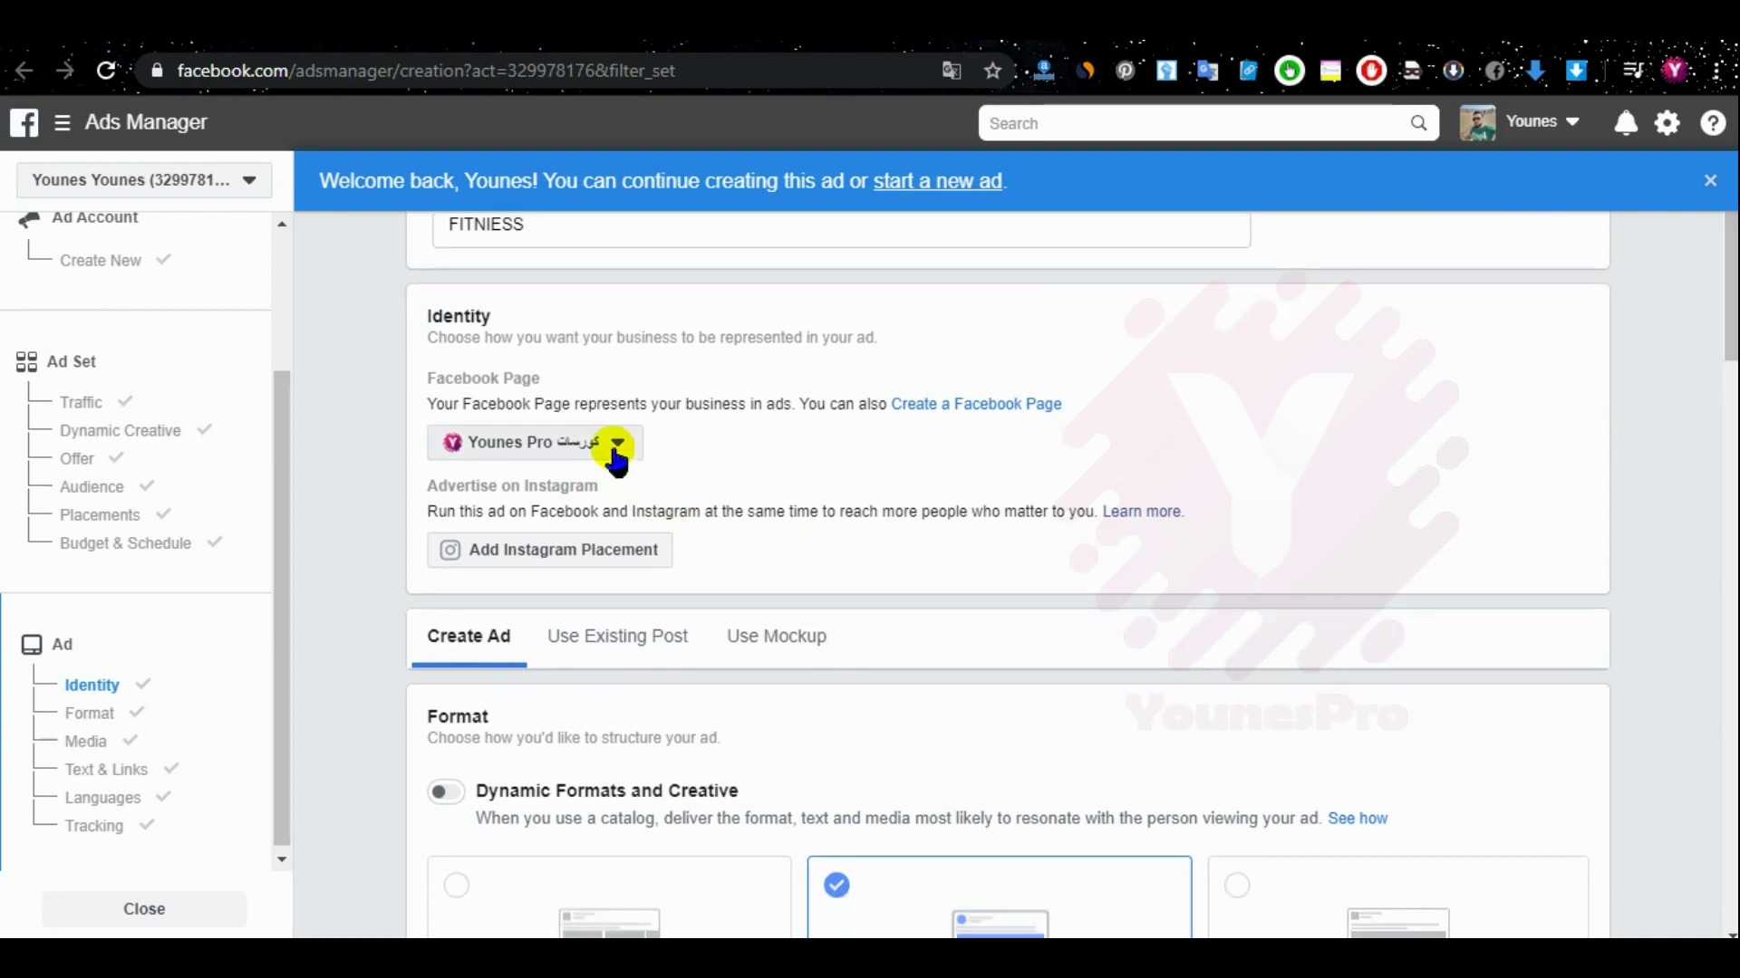
{"action": "left_click_drag", "start_coordinate": [1726, 345], "coordinate": [1712, 451]}
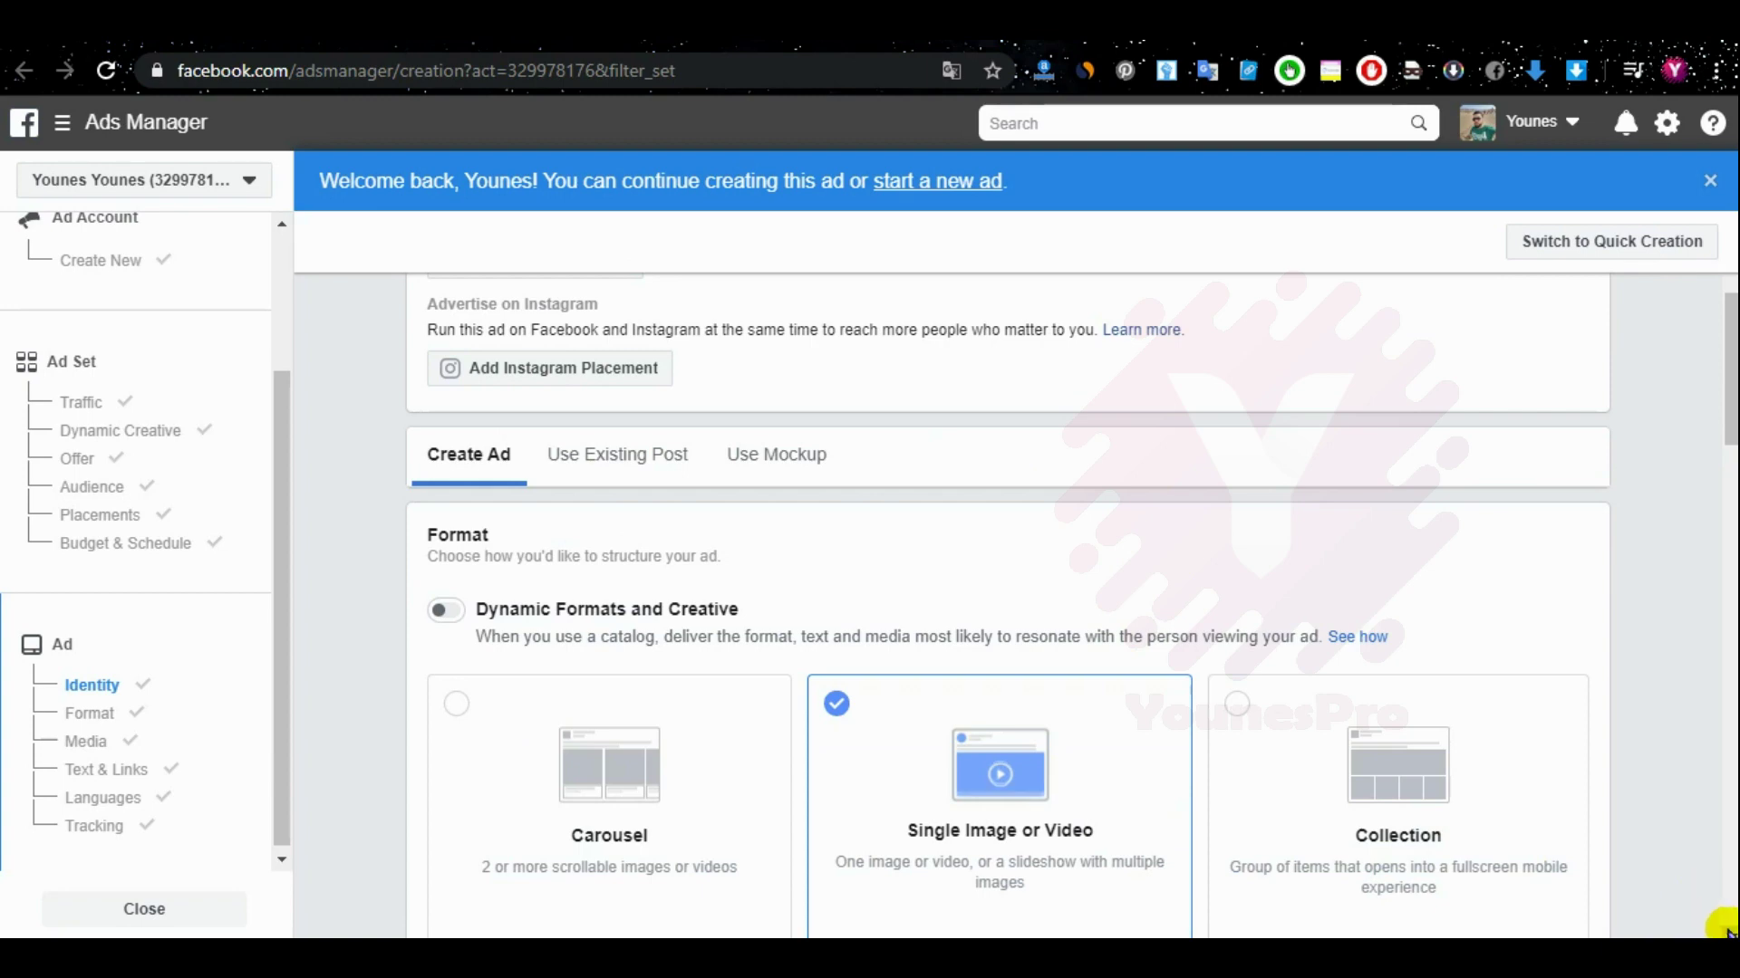
{"action": "scroll", "coordinate": [1721, 929], "scroll_direction": "down", "scroll_amount": 3}
{"action": "left_click", "coordinate": [609, 580]}
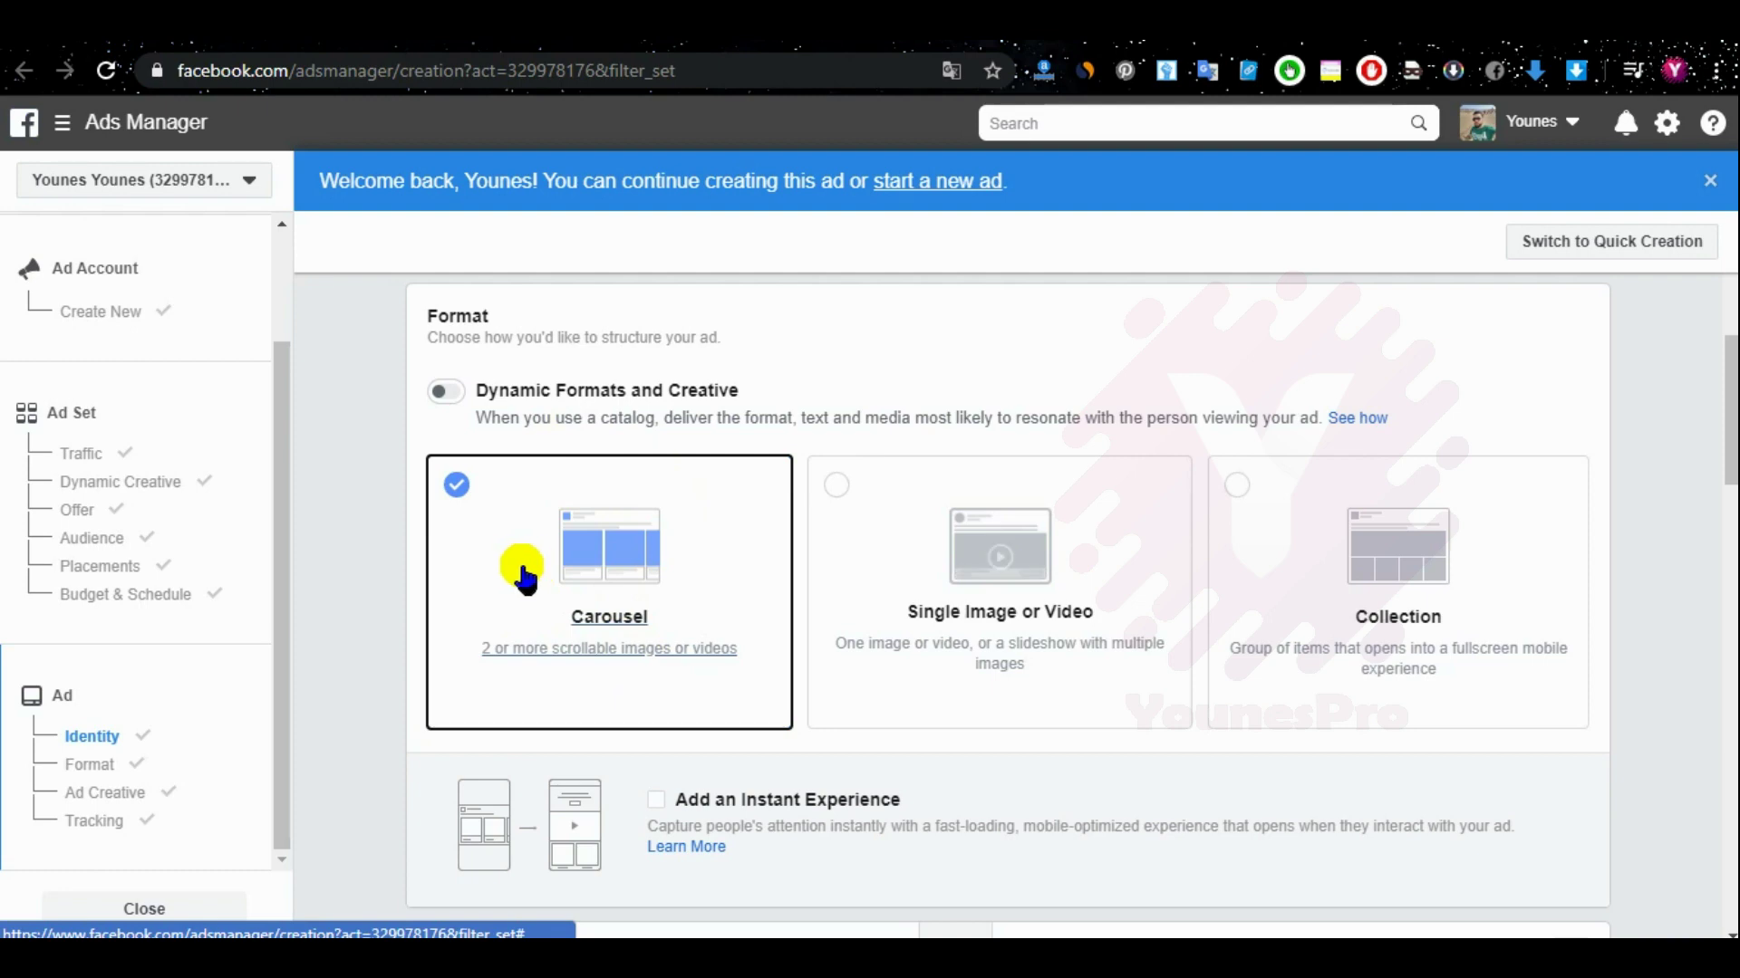
{"action": "left_click", "coordinate": [843, 525]}
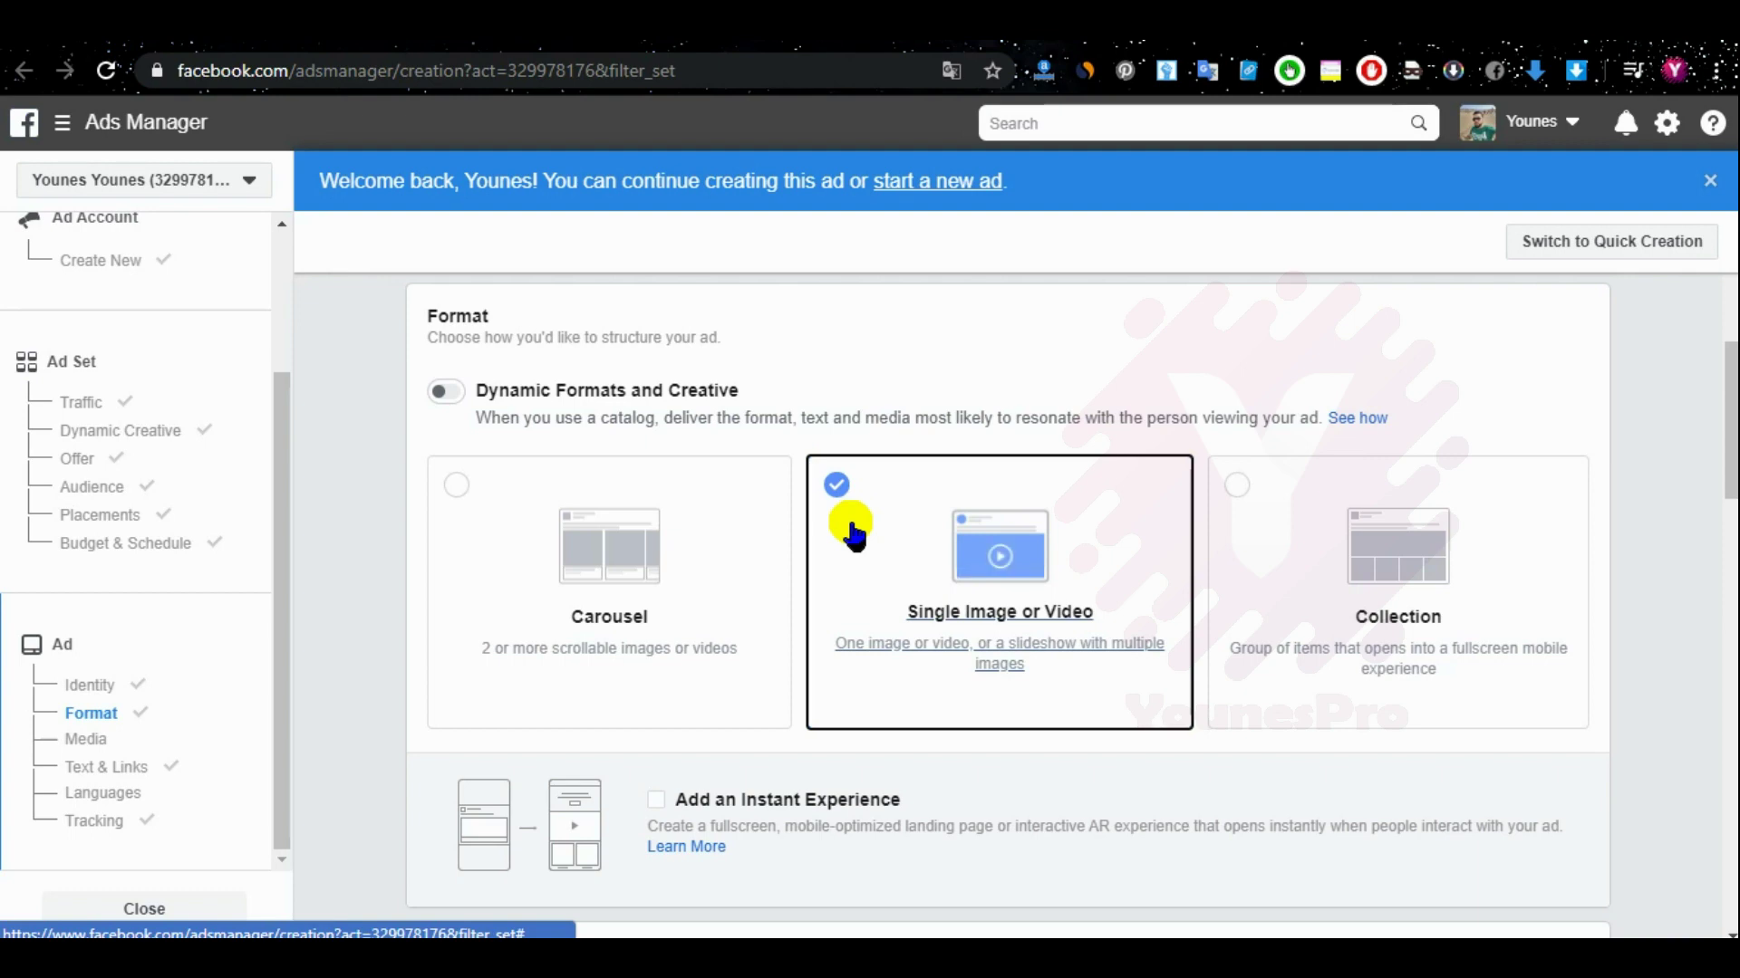
{"action": "left_click", "coordinate": [1280, 512]}
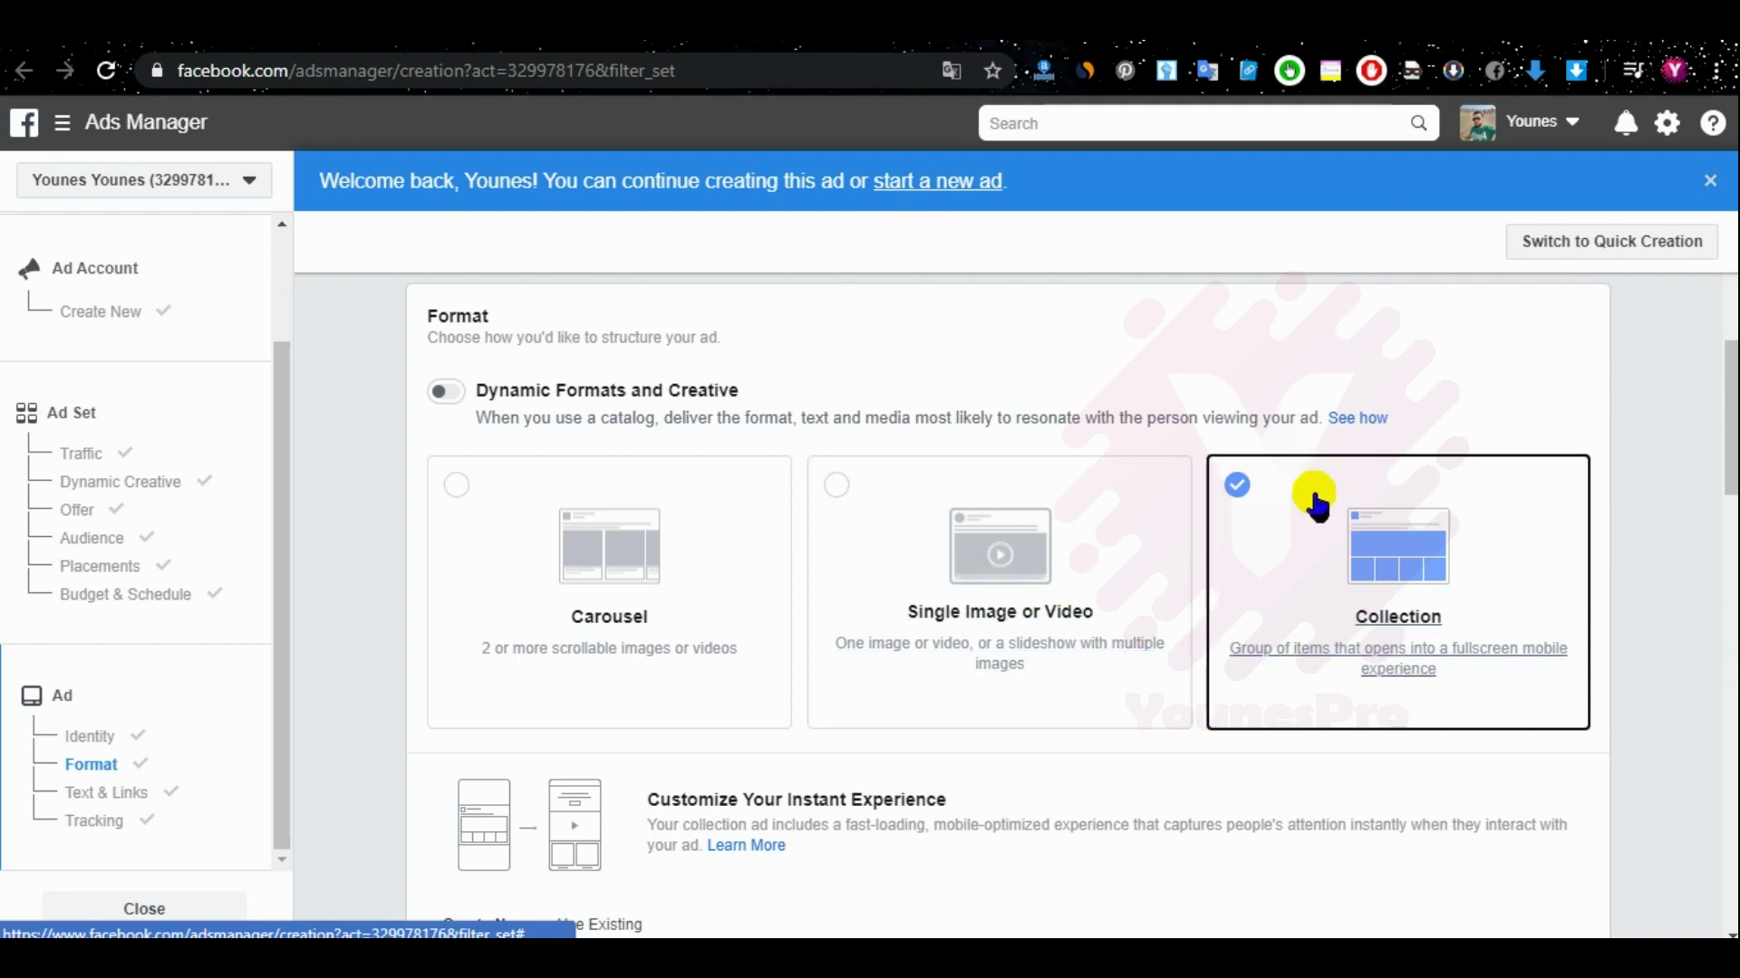
{"action": "left_click", "coordinate": [840, 505]}
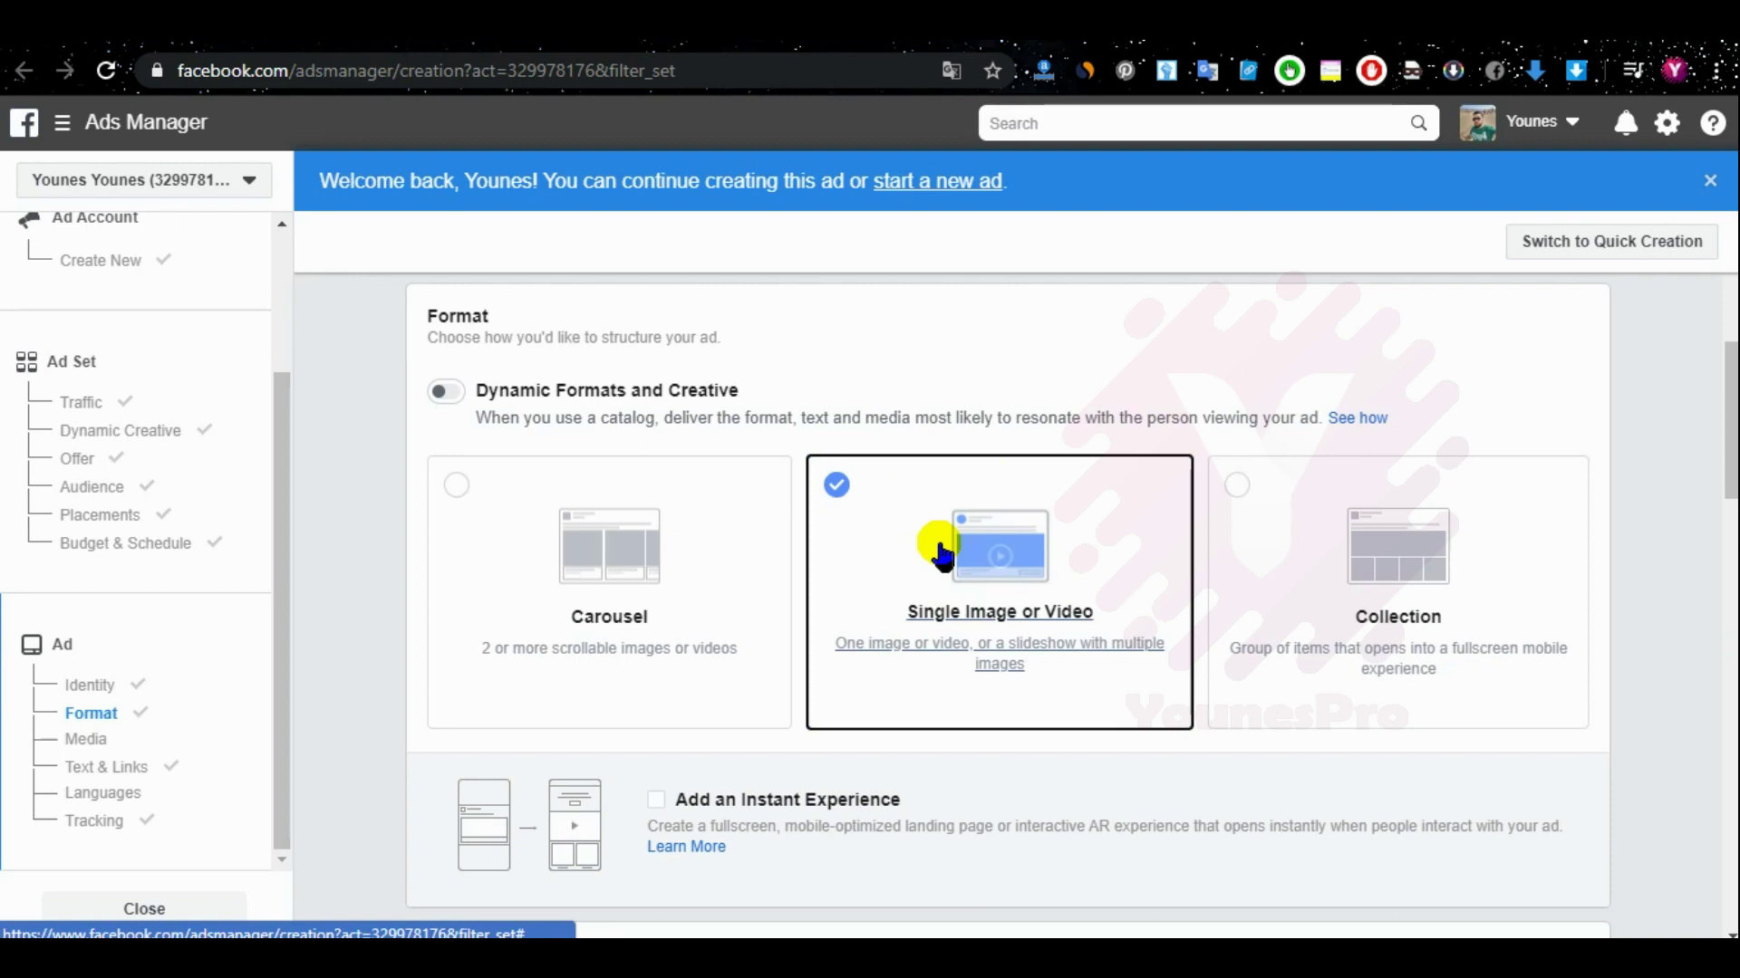
Step: Look over the ad's media options and browse the Video Creation Kit templates without choosing one
{"action": "left_click_drag", "start_coordinate": [1723, 345], "coordinate": [1721, 489]}
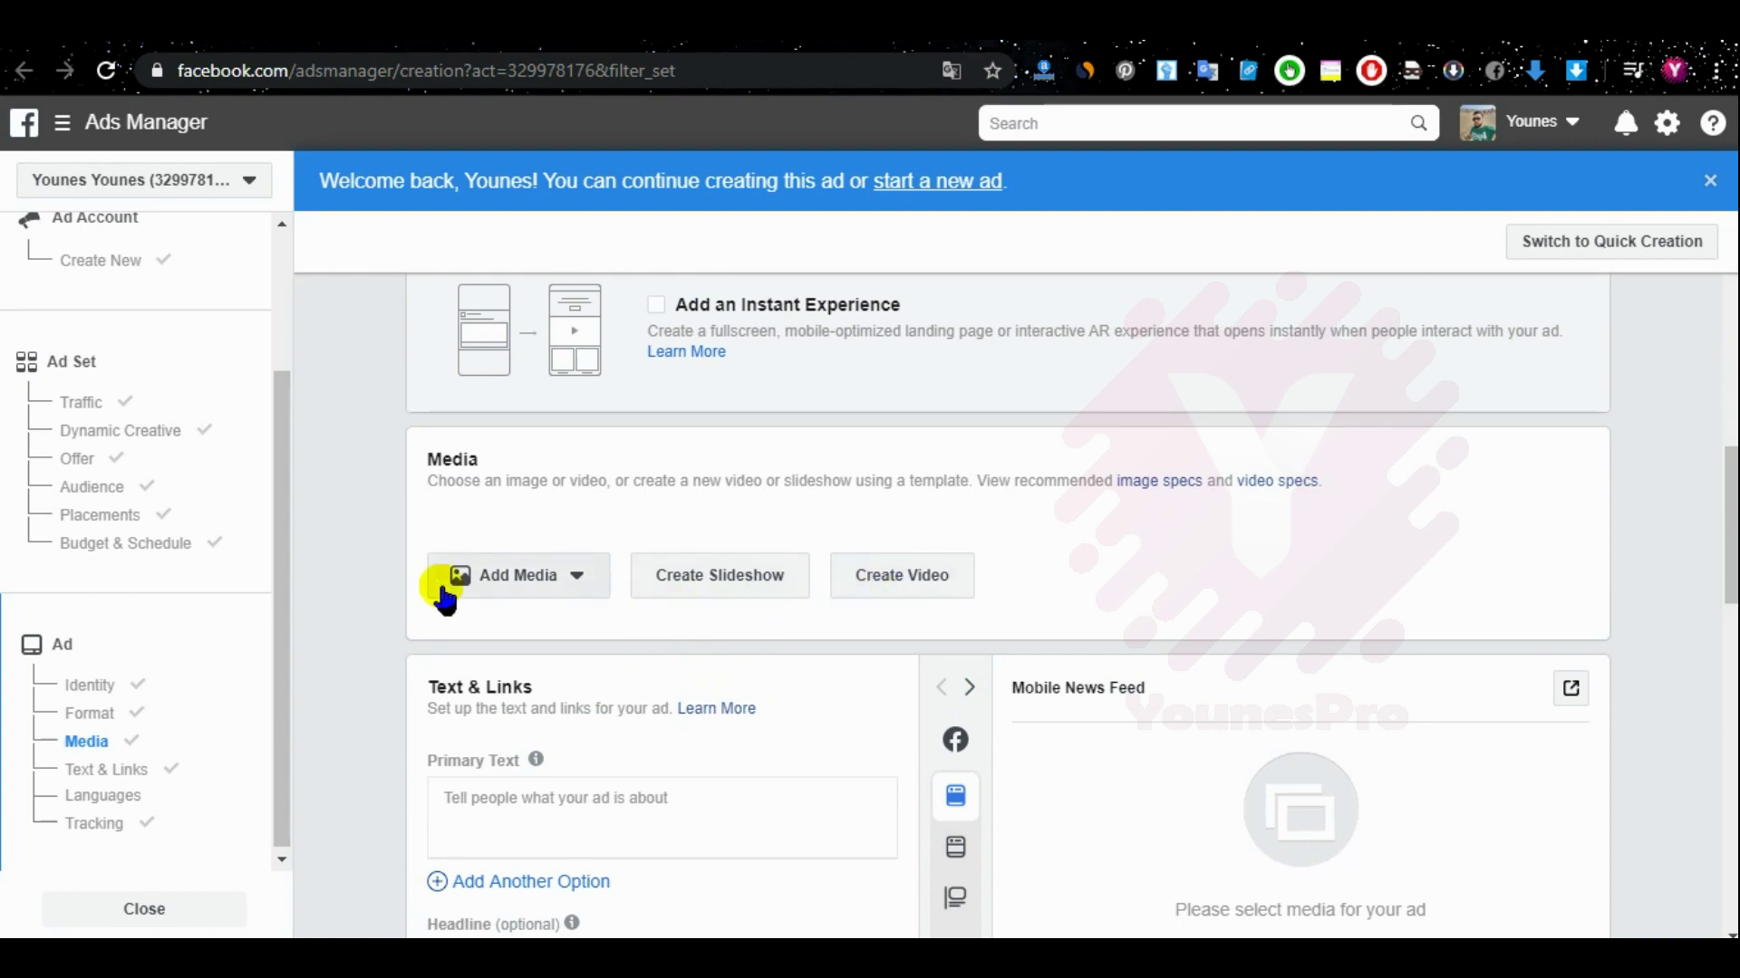
{"action": "left_click", "coordinate": [567, 576]}
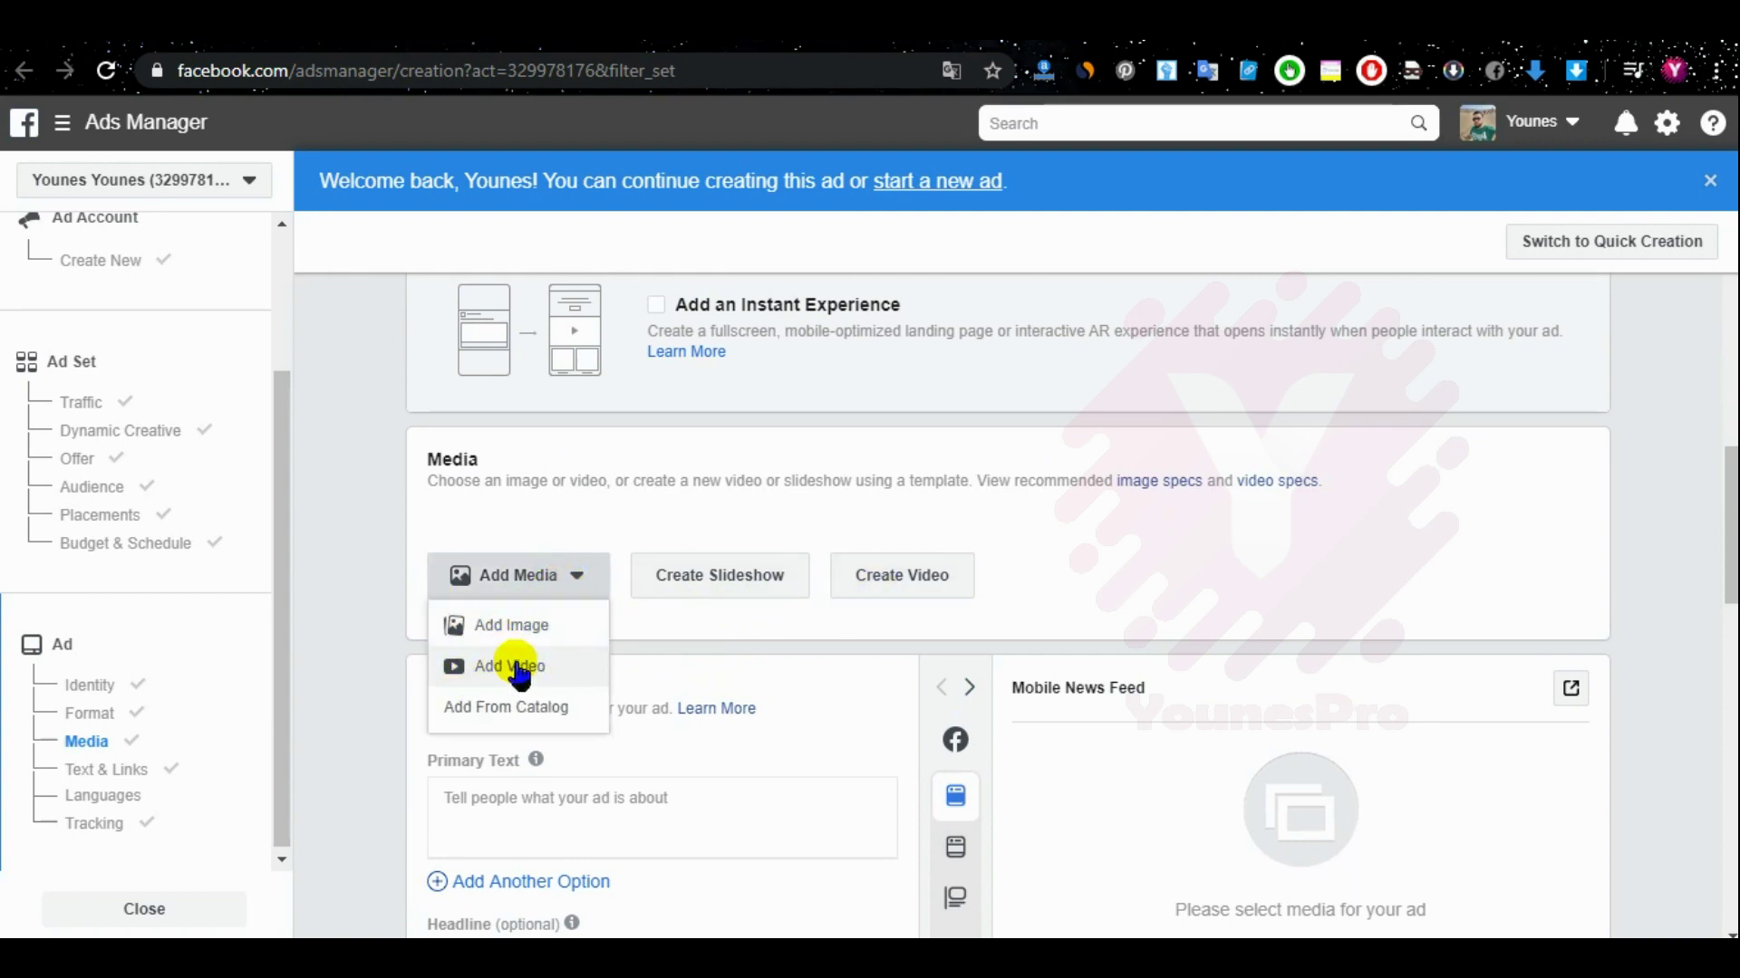
{"action": "left_click", "coordinate": [1211, 577]}
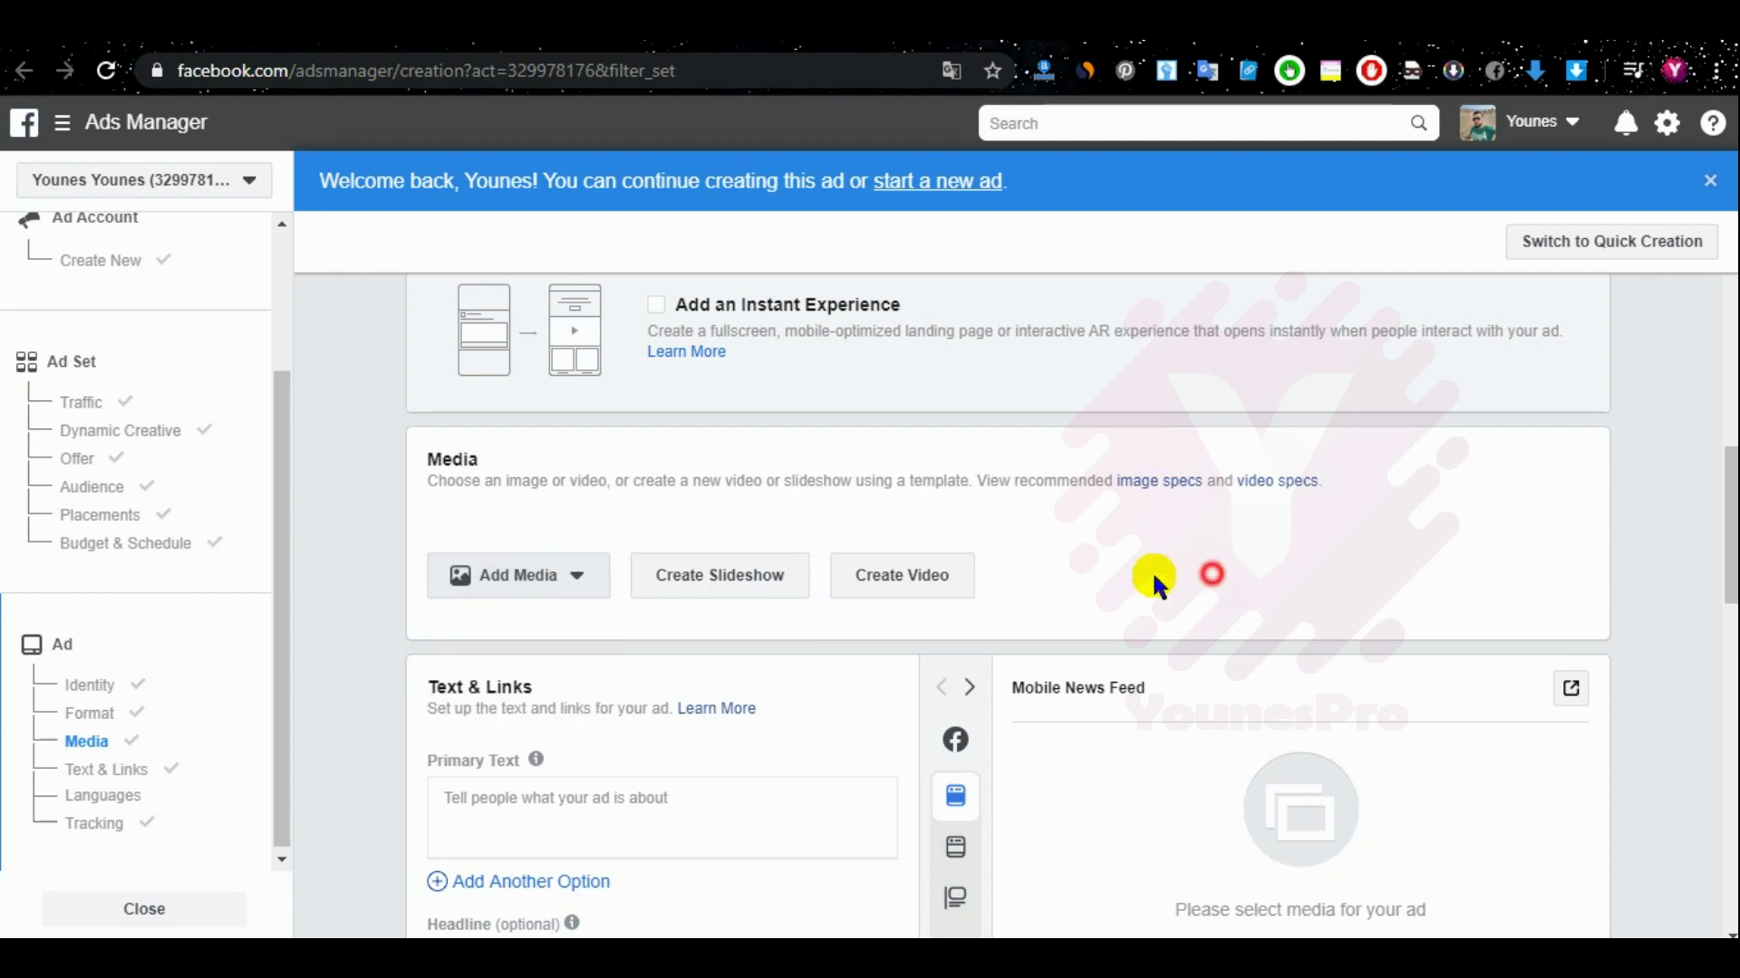
{"action": "left_click", "coordinate": [909, 587]}
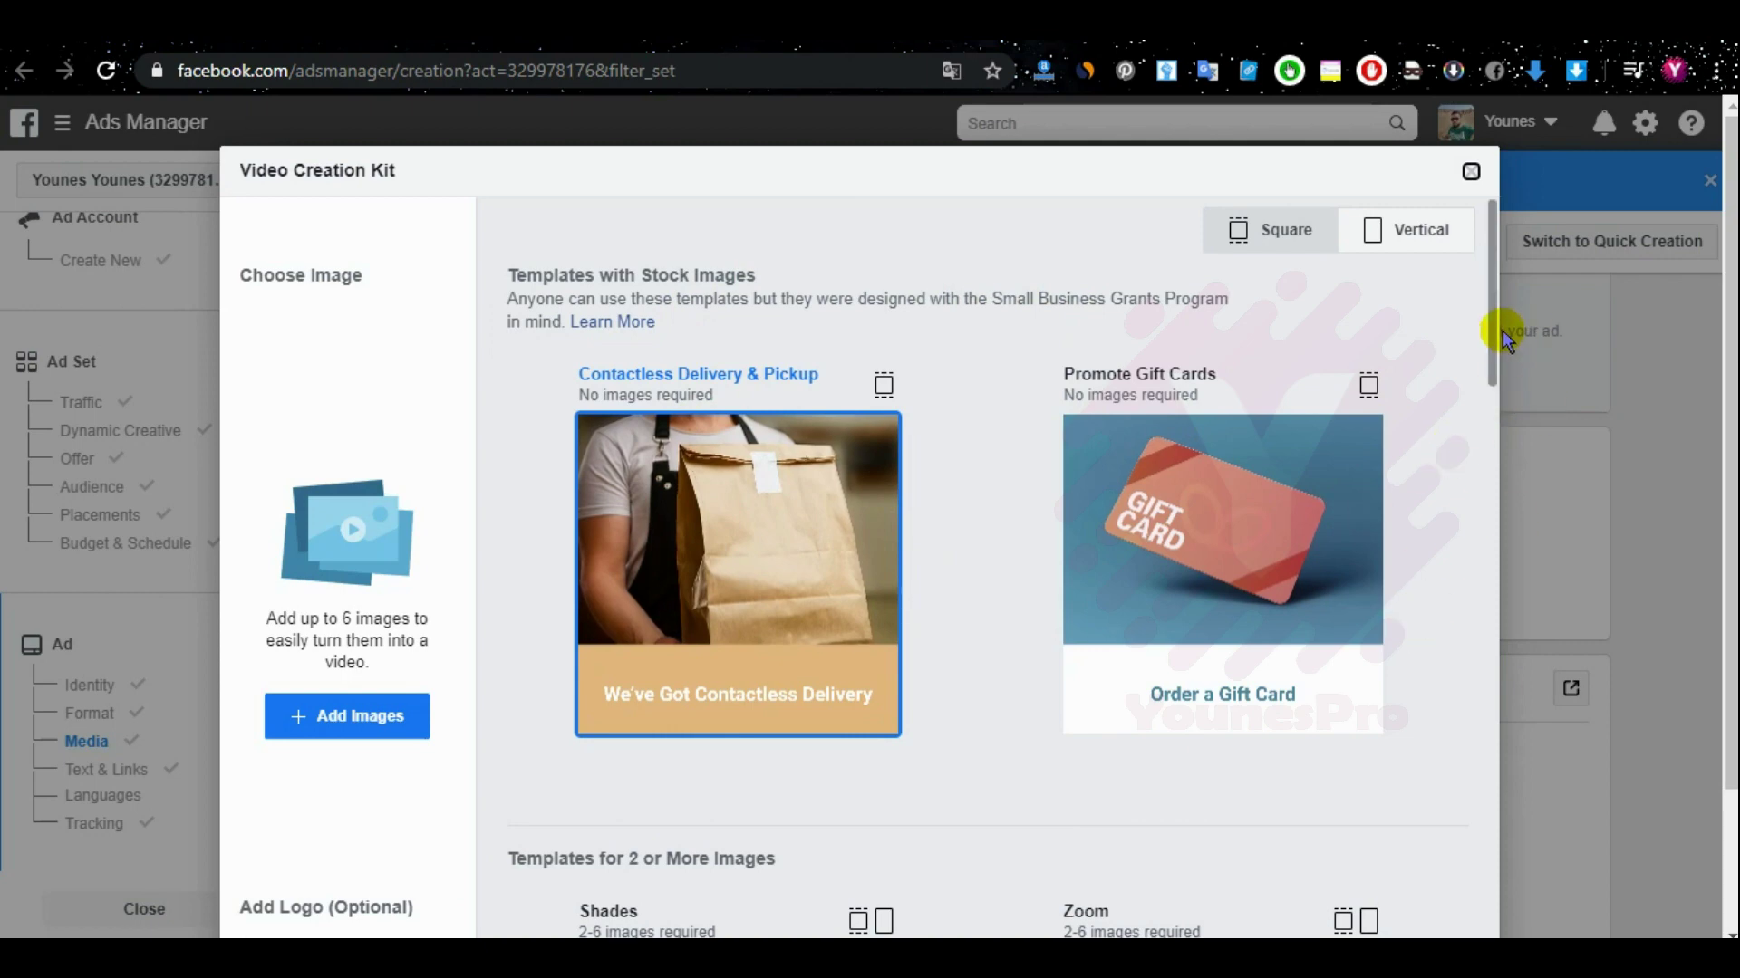
{"action": "left_click_drag", "start_coordinate": [1490, 328], "coordinate": [1491, 671]}
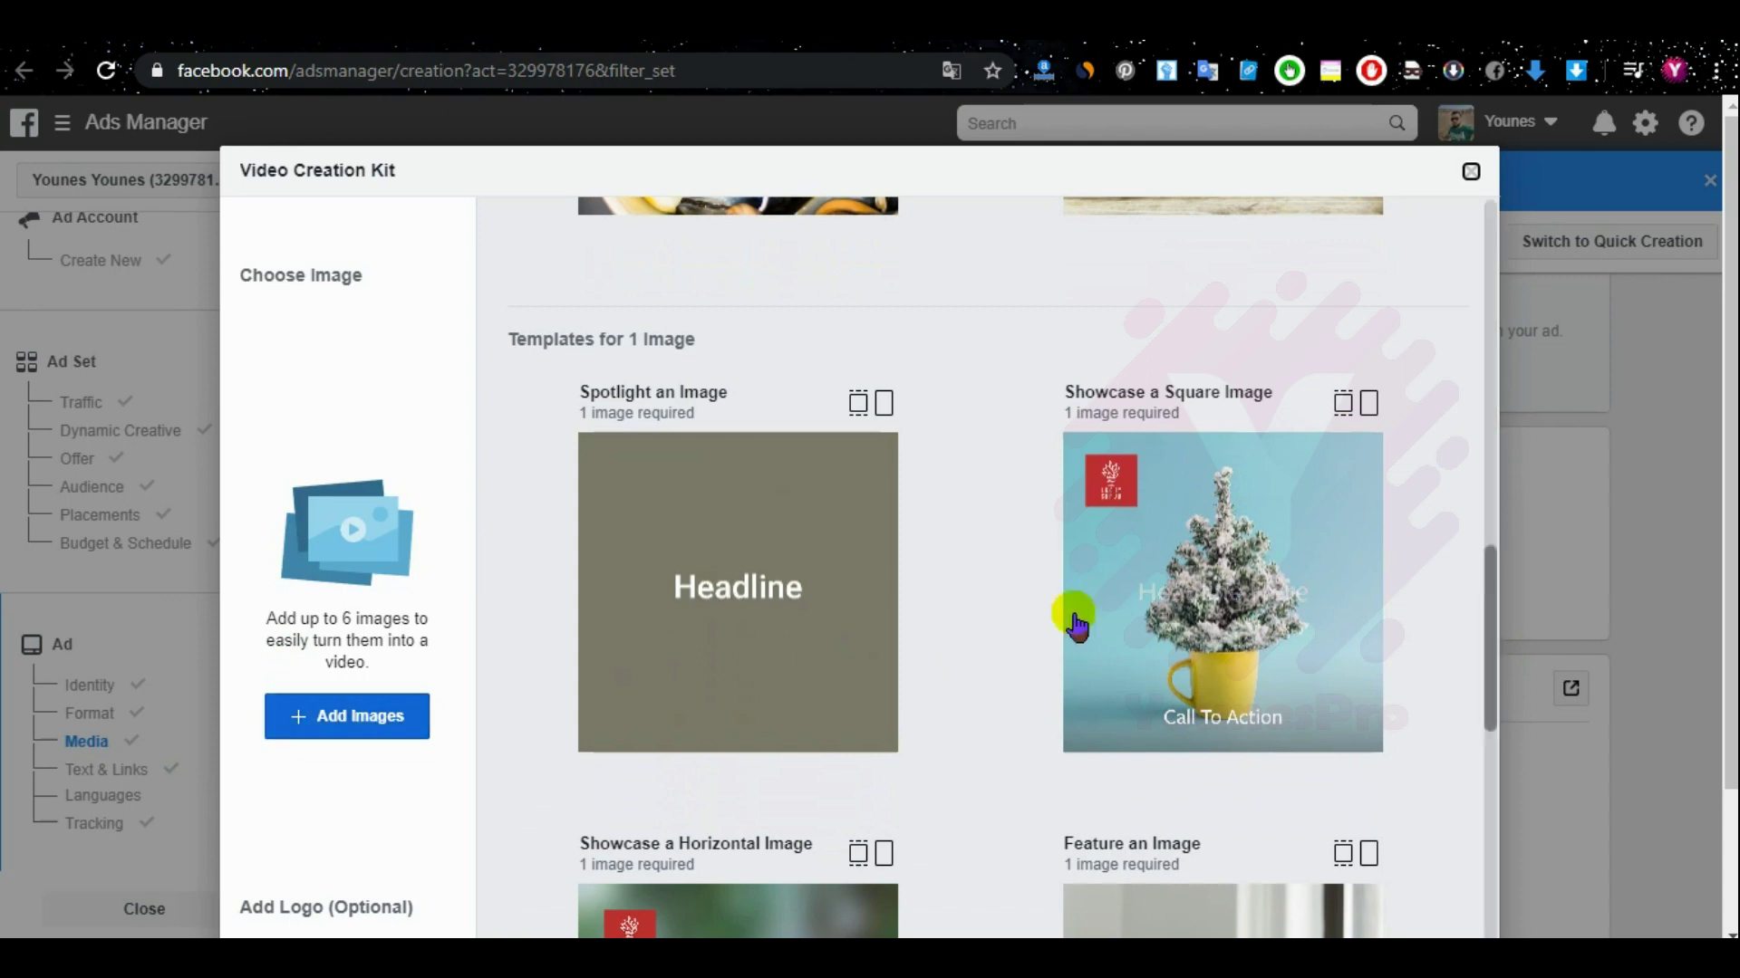
{"action": "left_click", "coordinate": [1470, 172]}
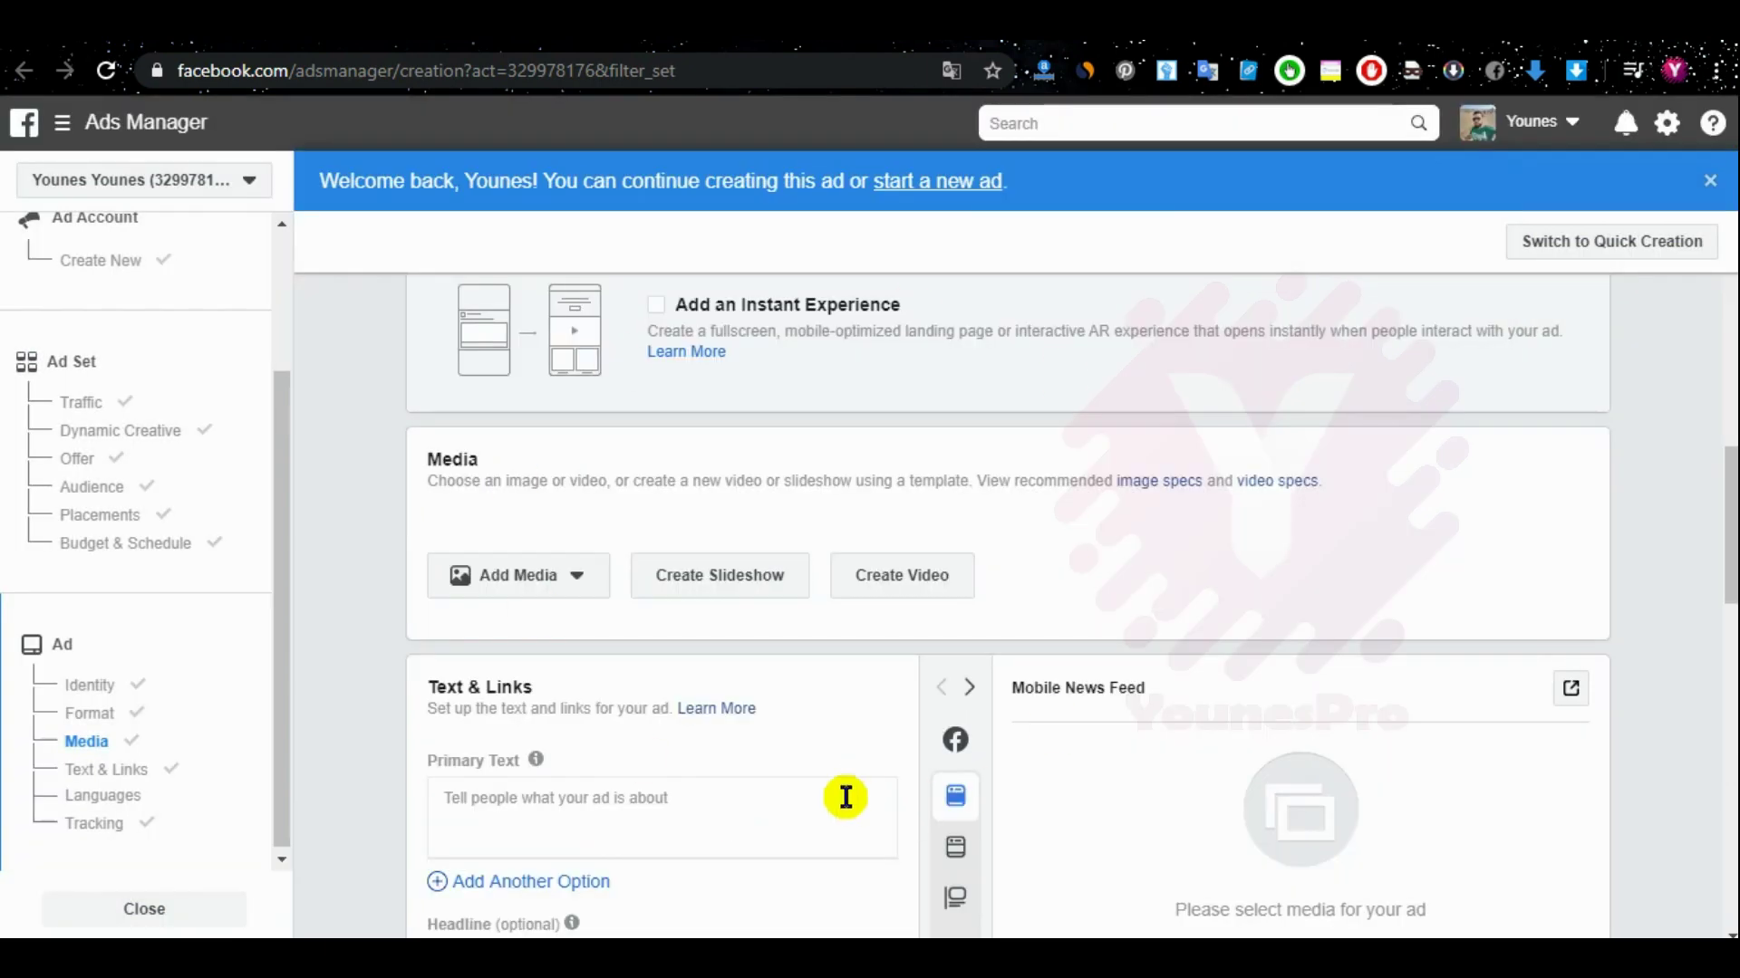
Step: Upload the video shop.mp4 as the ad's media
{"action": "left_click", "coordinate": [504, 580]}
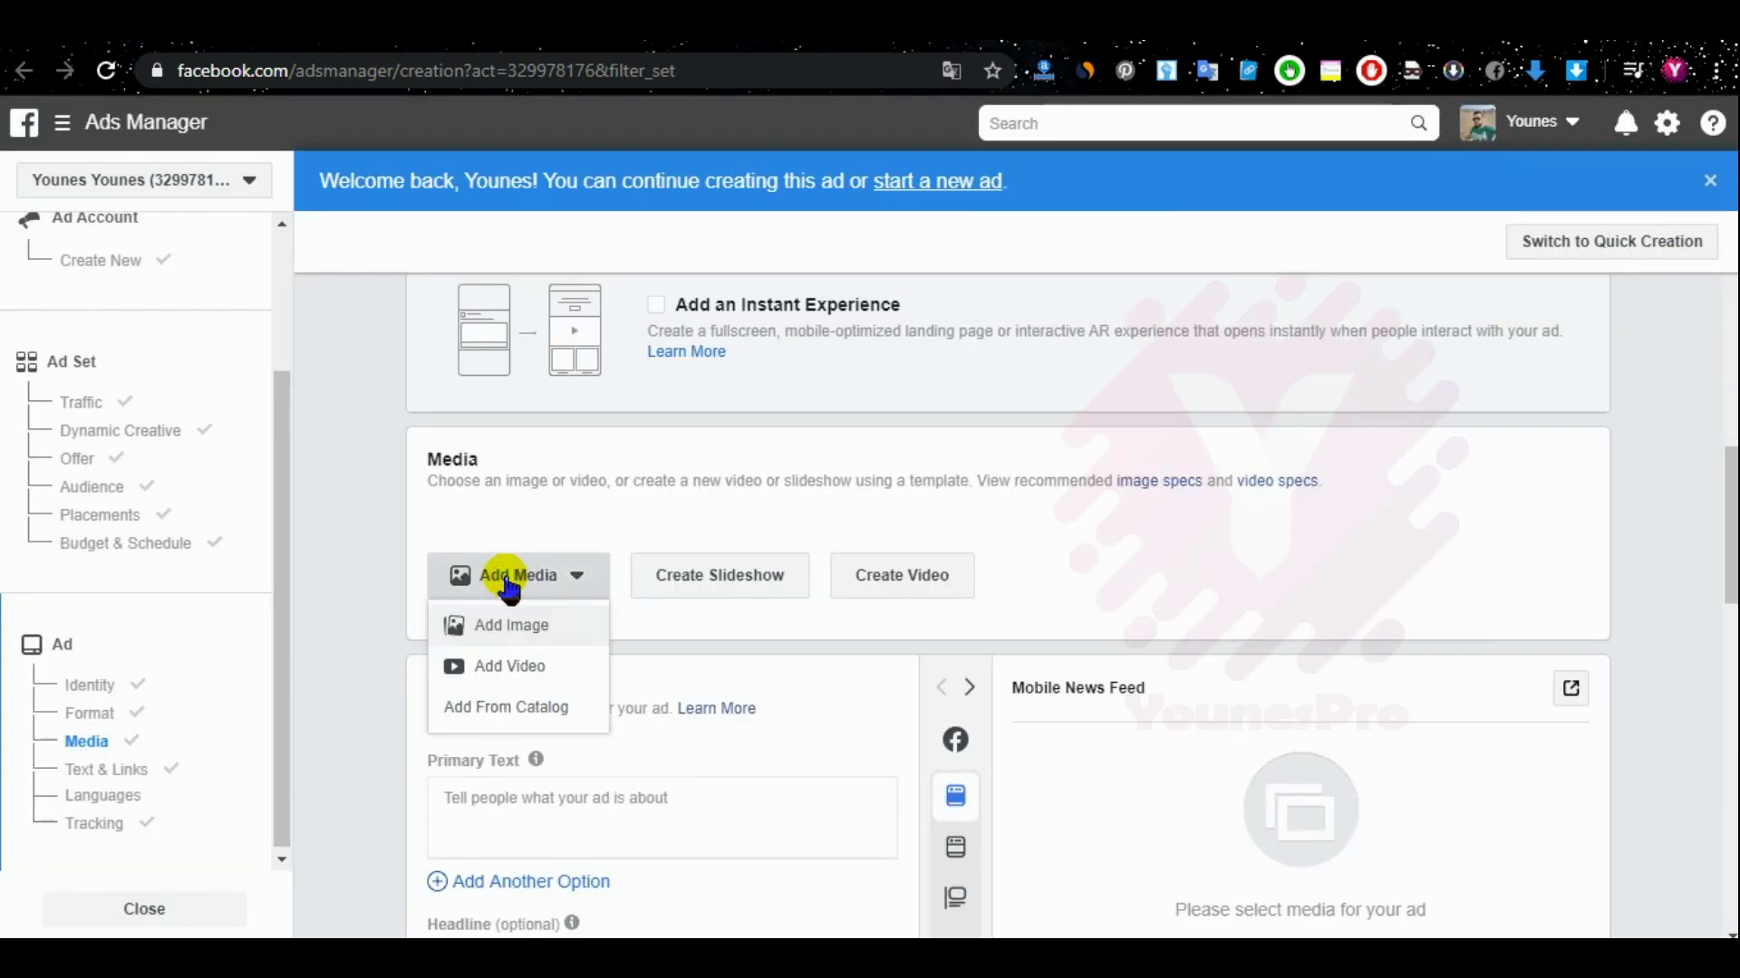
{"action": "left_click", "coordinate": [520, 669]}
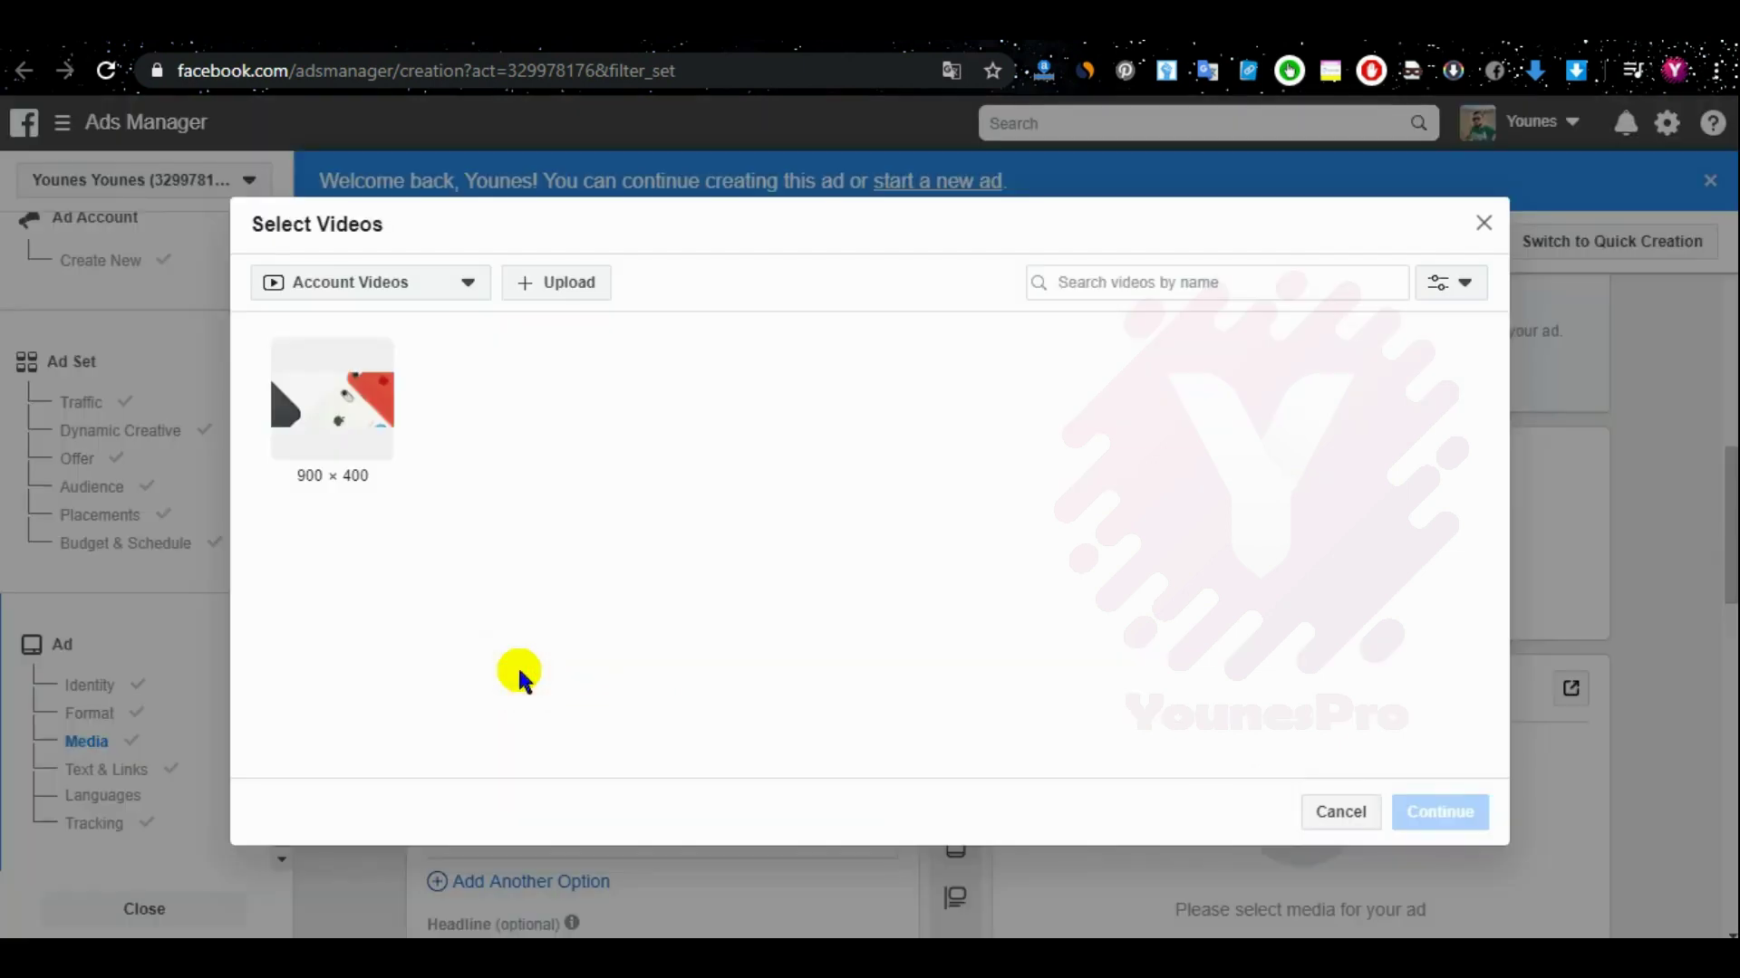
{"action": "left_click", "coordinate": [422, 290]}
{"action": "left_click", "coordinate": [595, 377]}
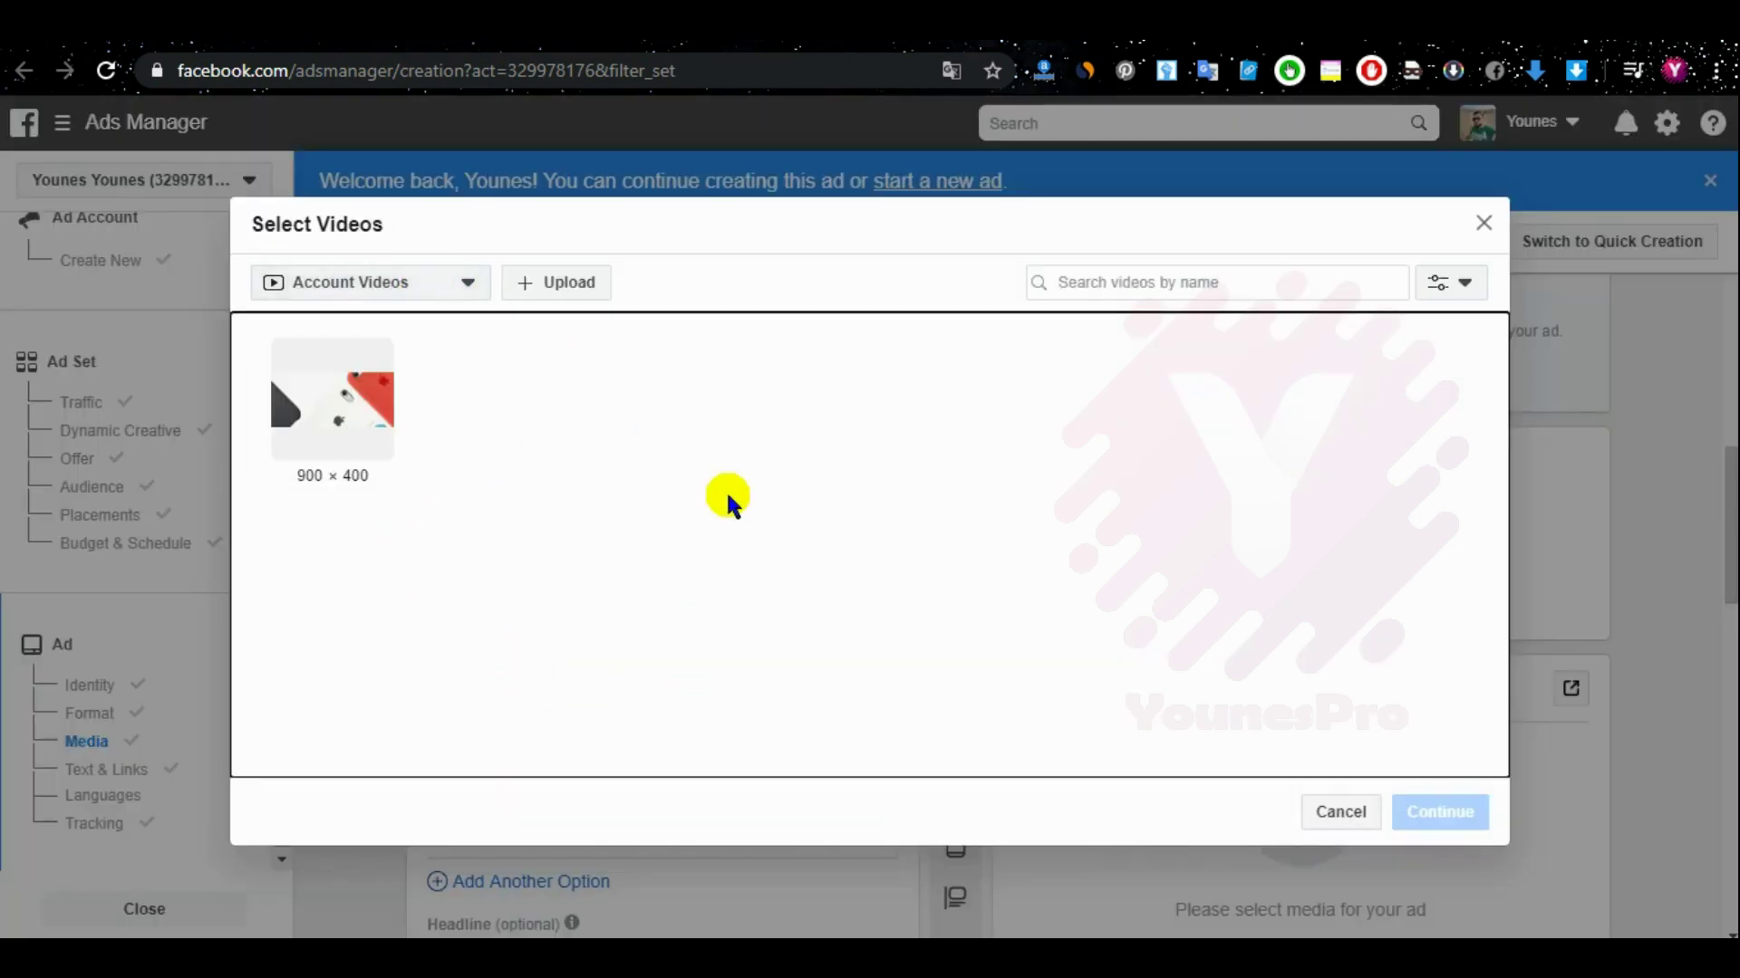
{"action": "left_click", "coordinate": [589, 290]}
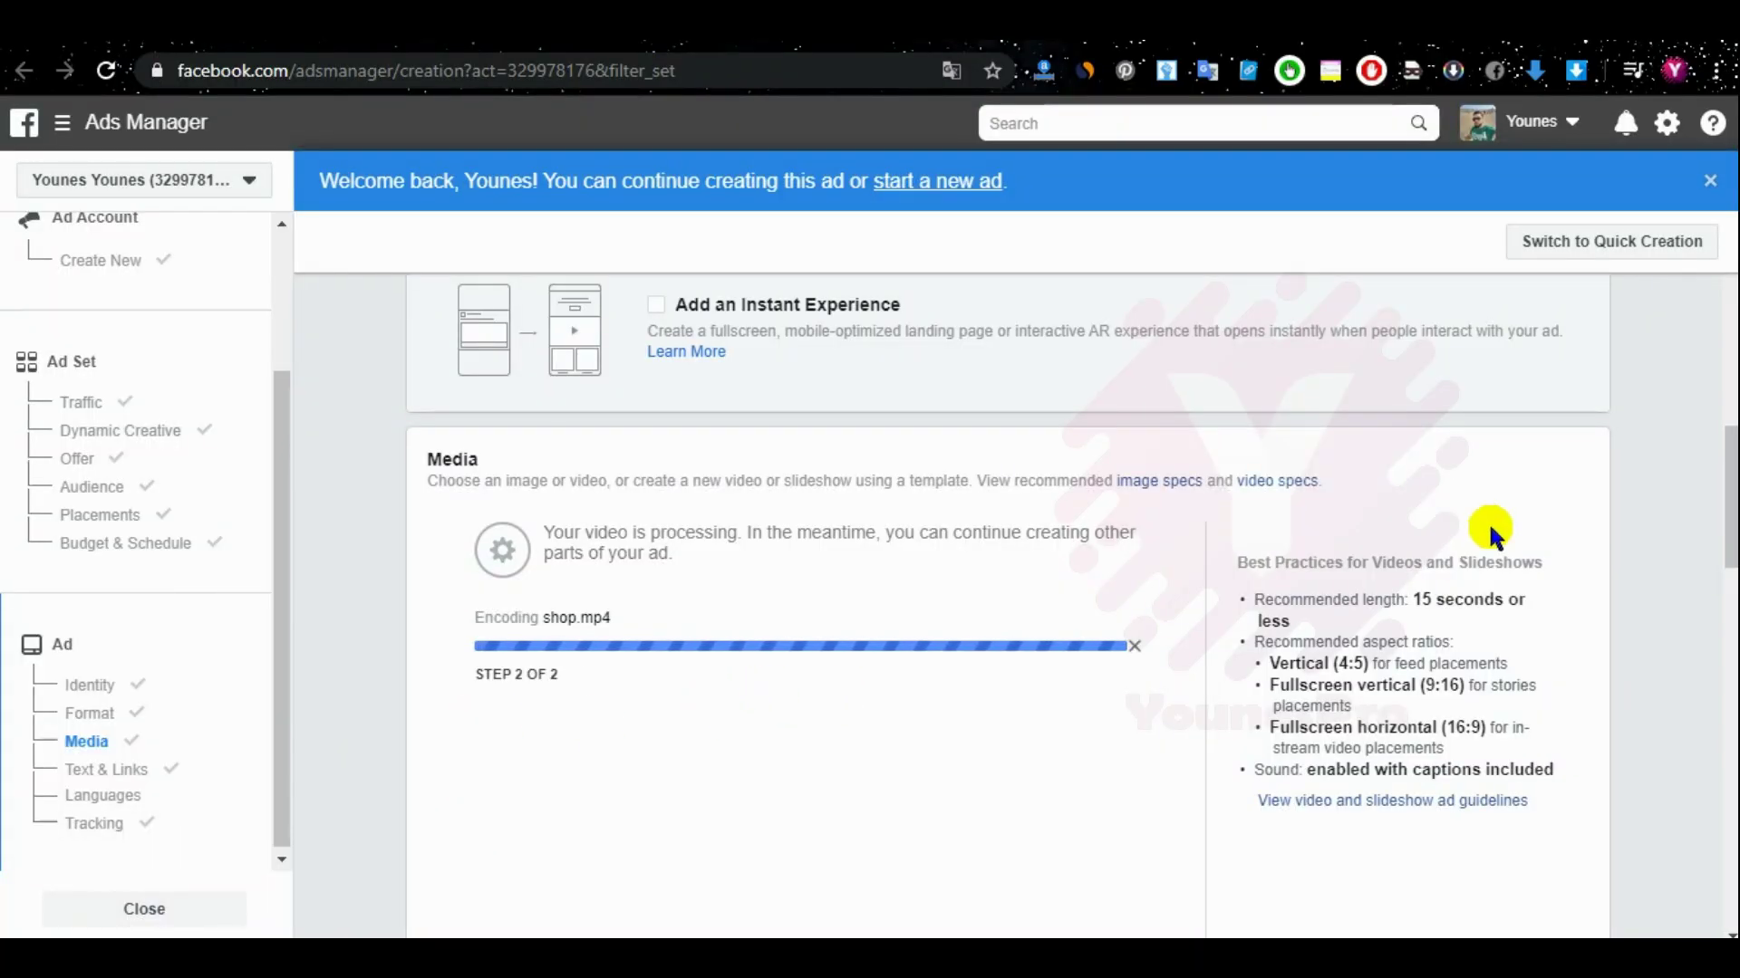
Step: Write three lines of primary text: "🎁👇😍 عرض خاص 😍👇🎁", "🎁 سارع للطلب الكمية جد محدودة", "📲 لطلب المرجو ارسال رسالة في الخاص"
{"action": "left_click_drag", "start_coordinate": [1724, 449], "coordinate": [1726, 583]}
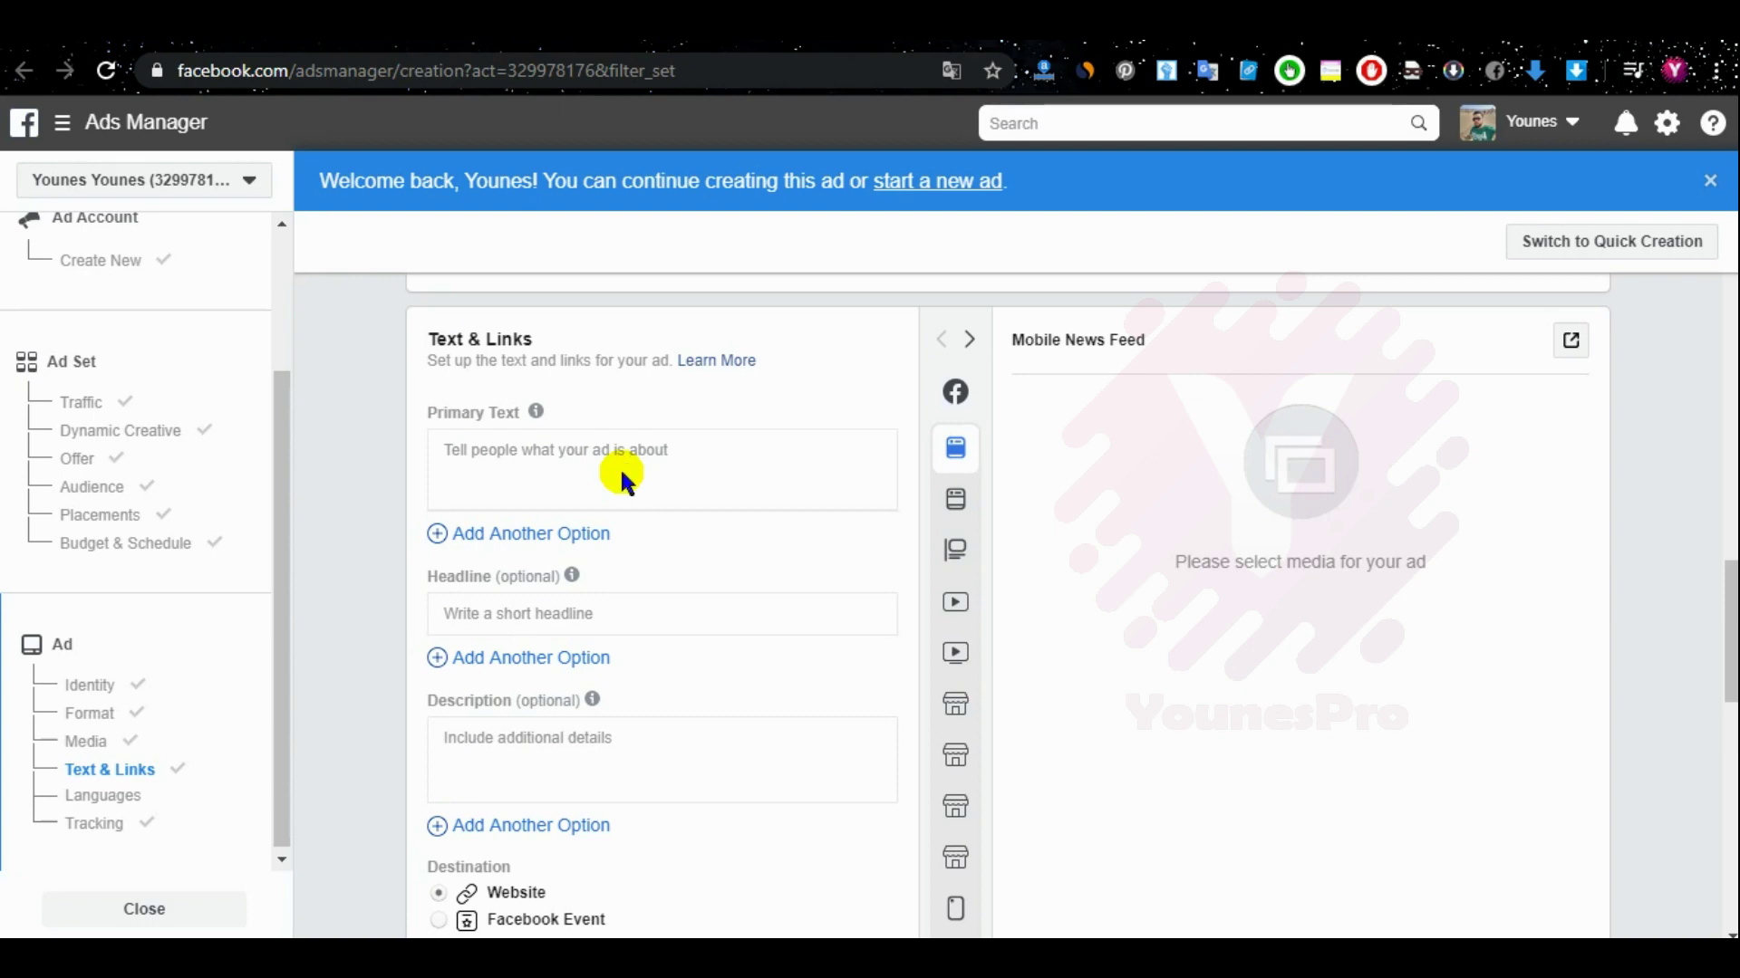
{"action": "scroll", "coordinate": [620, 465], "scroll_direction": "down", "scroll_amount": 4}
{"action": "scroll", "coordinate": [620, 465], "scroll_direction": "up", "scroll_amount": 4}
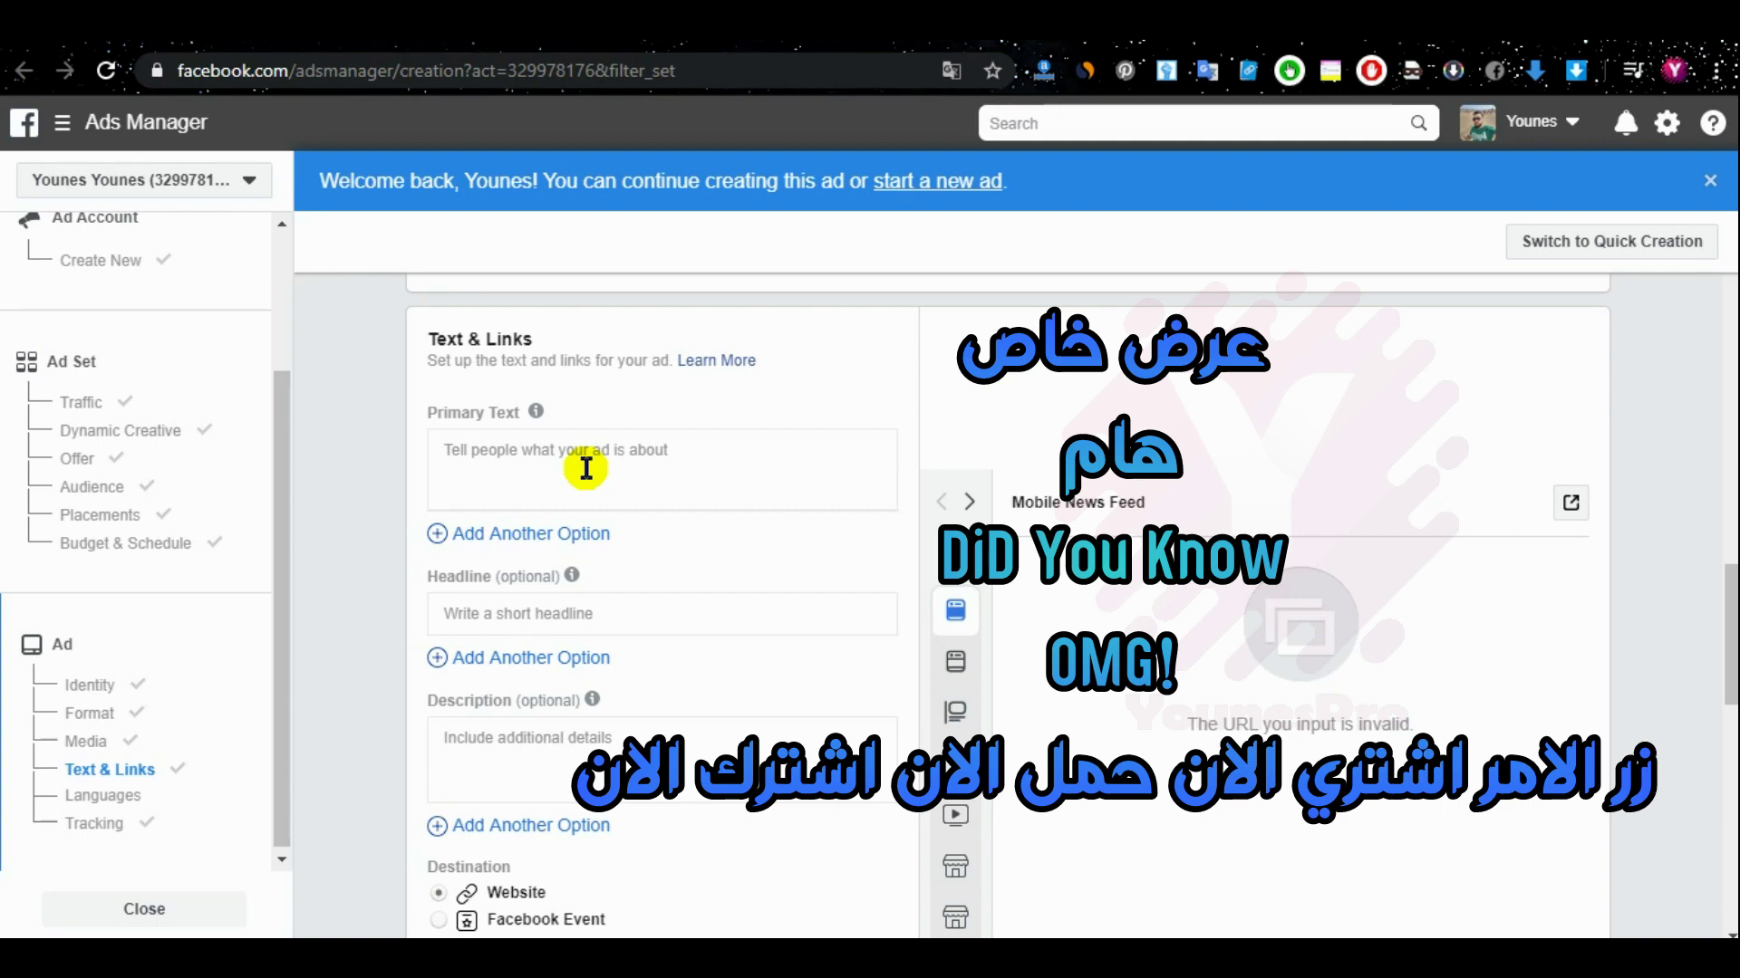
{"action": "left_click", "coordinate": [630, 453]}
{"action": "type", "text": "🎁👇😍 عرض خاص 😍👇🎁 🎁 سارع للطلب الكمية جد محدودة 📲 لطلب المرجو ارسال رسالة في الخاص"}
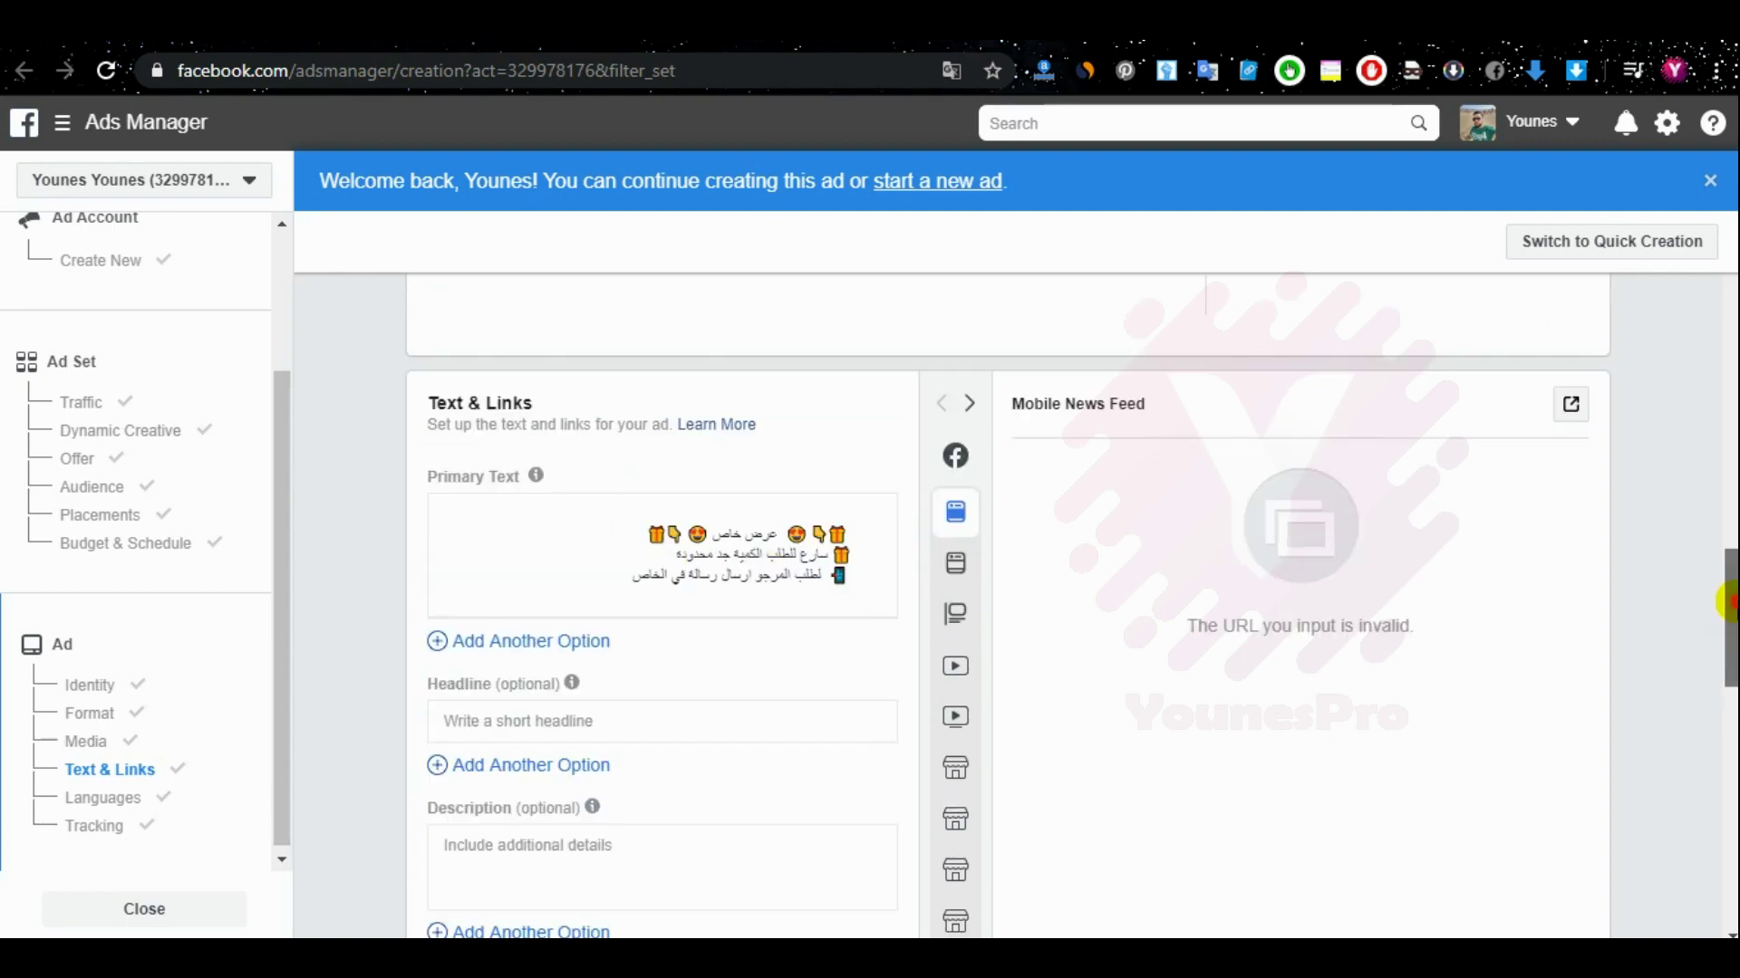
Step: Manually choose the frame with the dark lightning-bolt perfume bottle as the thumbnail of shop.mp4 and save the edit
{"action": "left_click_drag", "start_coordinate": [1726, 625], "coordinate": [1726, 500]}
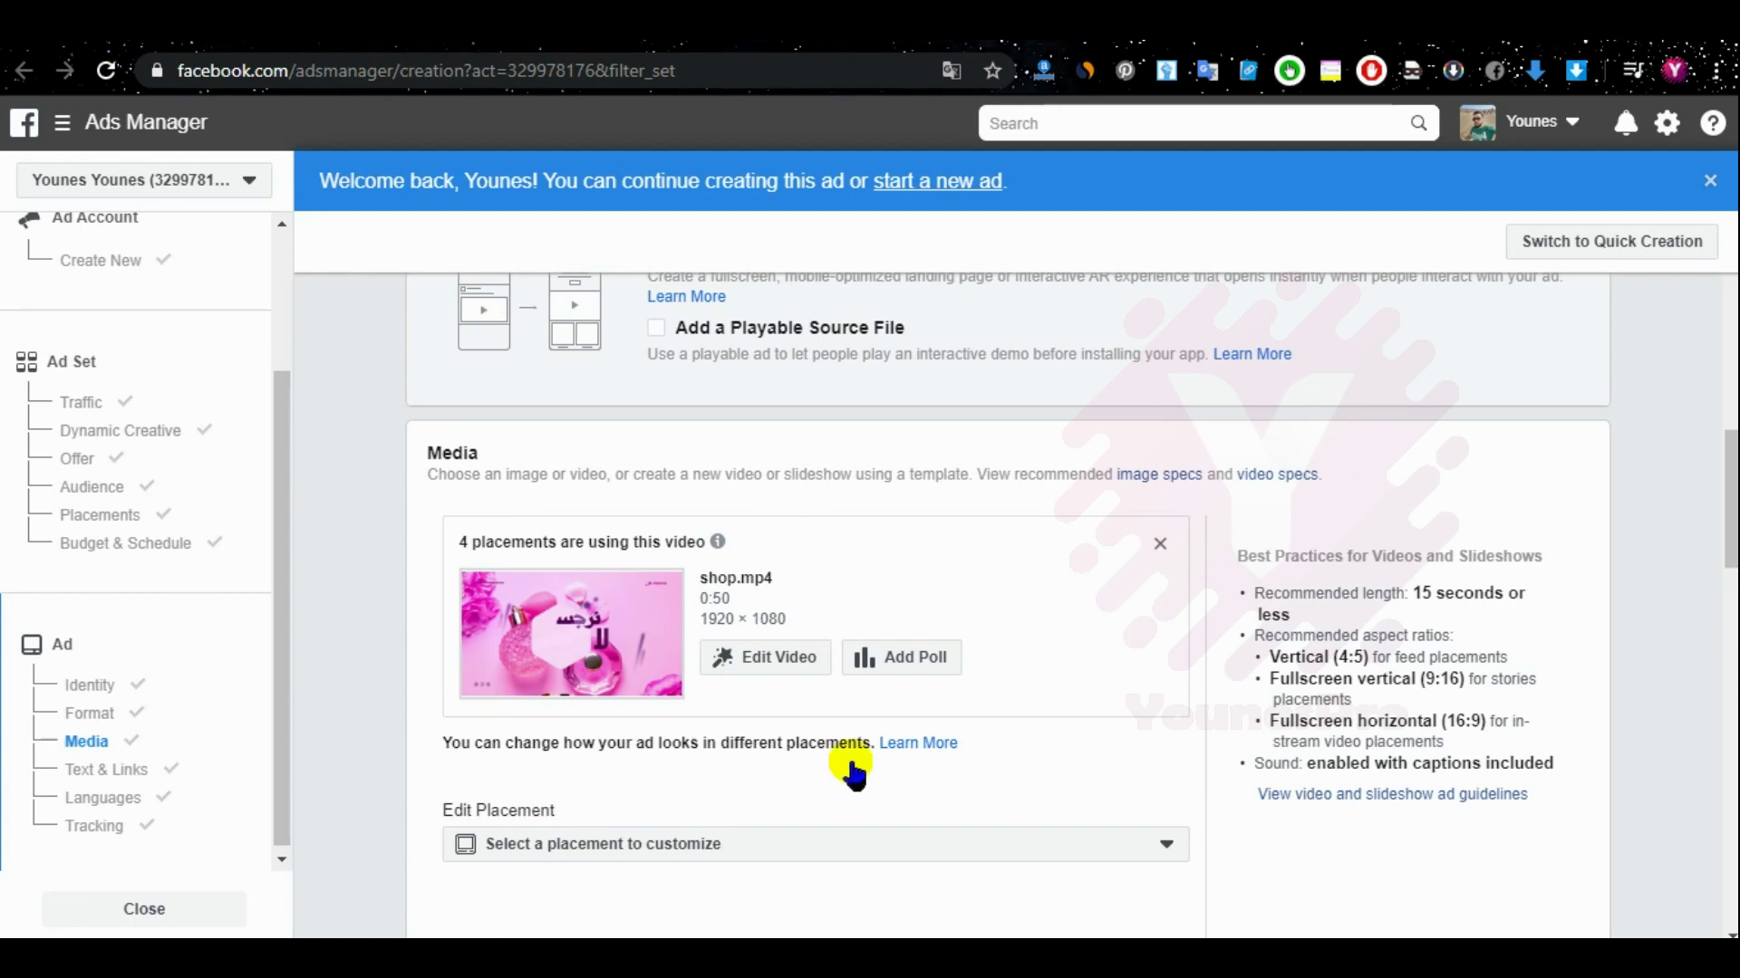
{"action": "left_click", "coordinate": [772, 669]}
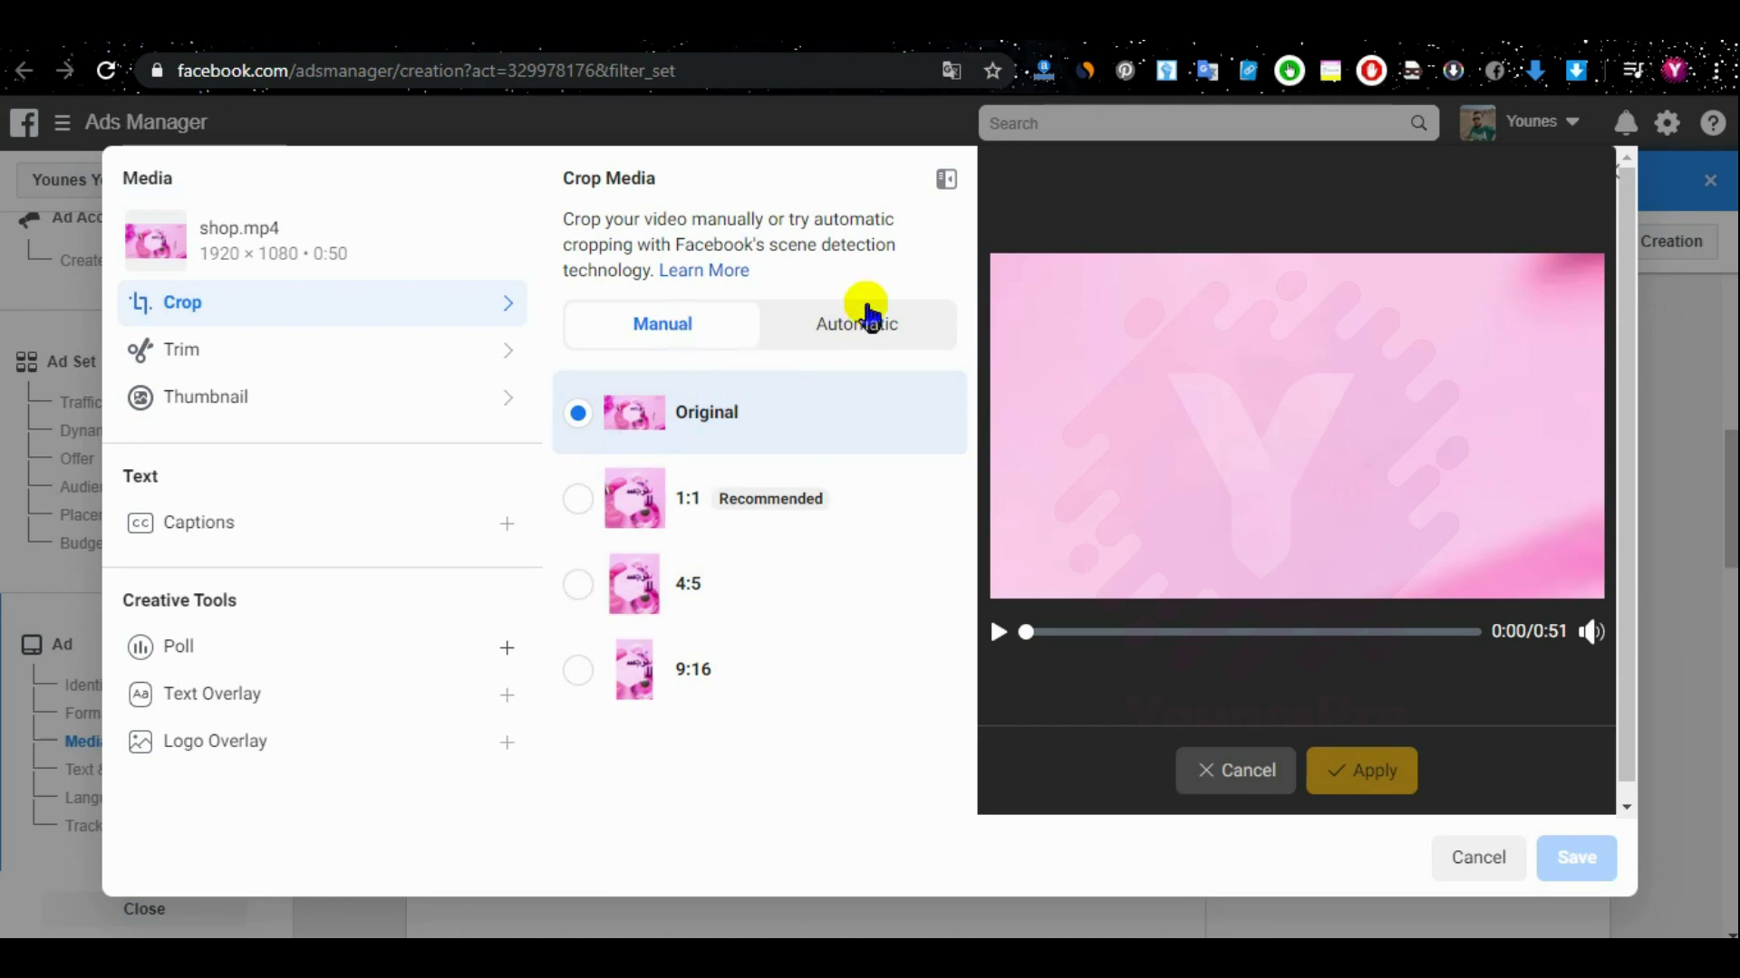
{"action": "left_click", "coordinate": [233, 397]}
{"action": "left_click", "coordinate": [868, 302]}
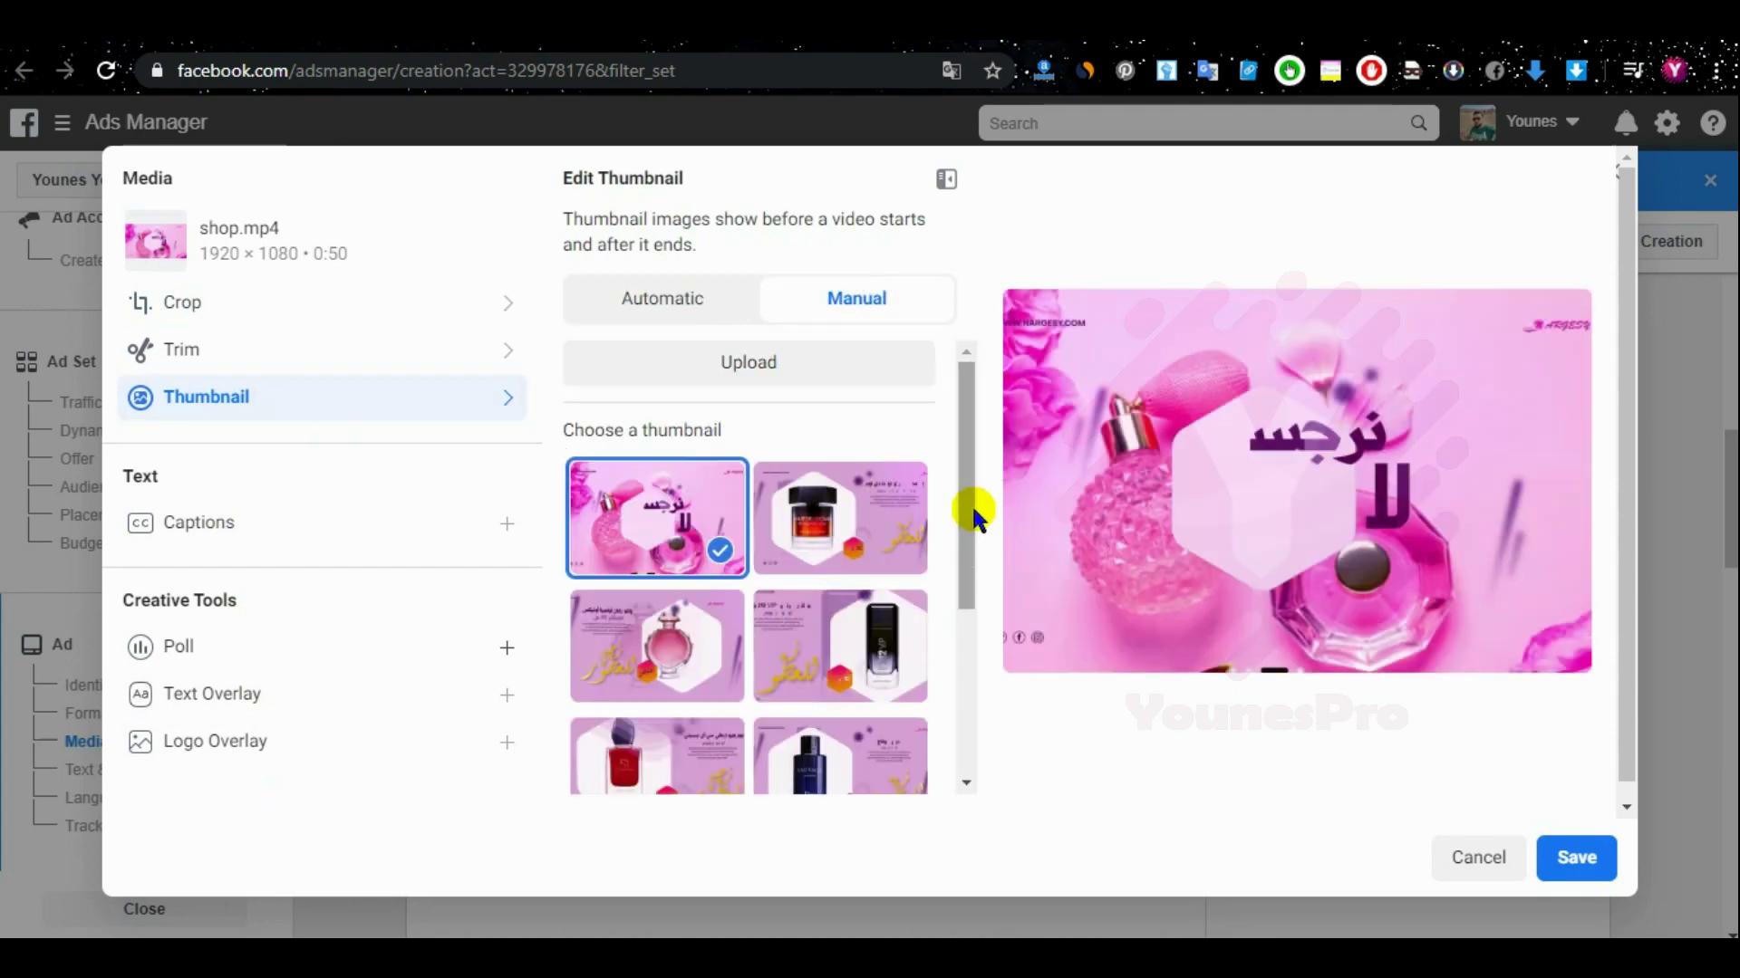
{"action": "left_click_drag", "start_coordinate": [971, 486], "coordinate": [959, 447]}
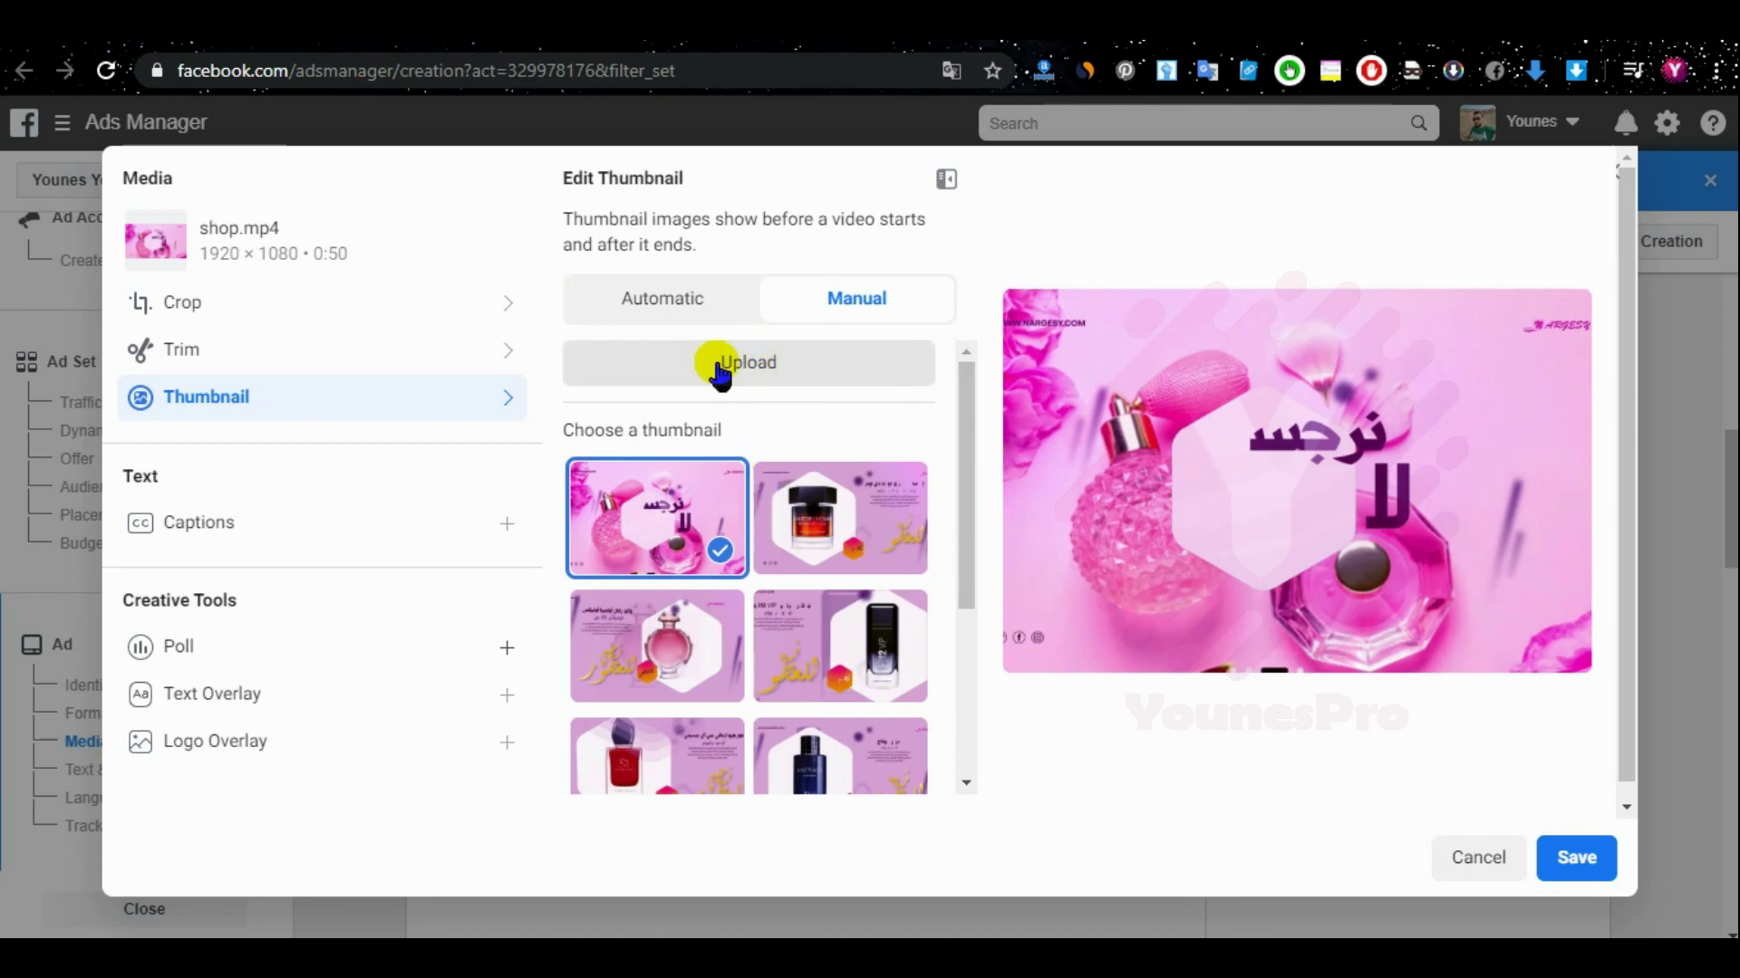
{"action": "left_click_drag", "start_coordinate": [973, 440], "coordinate": [931, 613]}
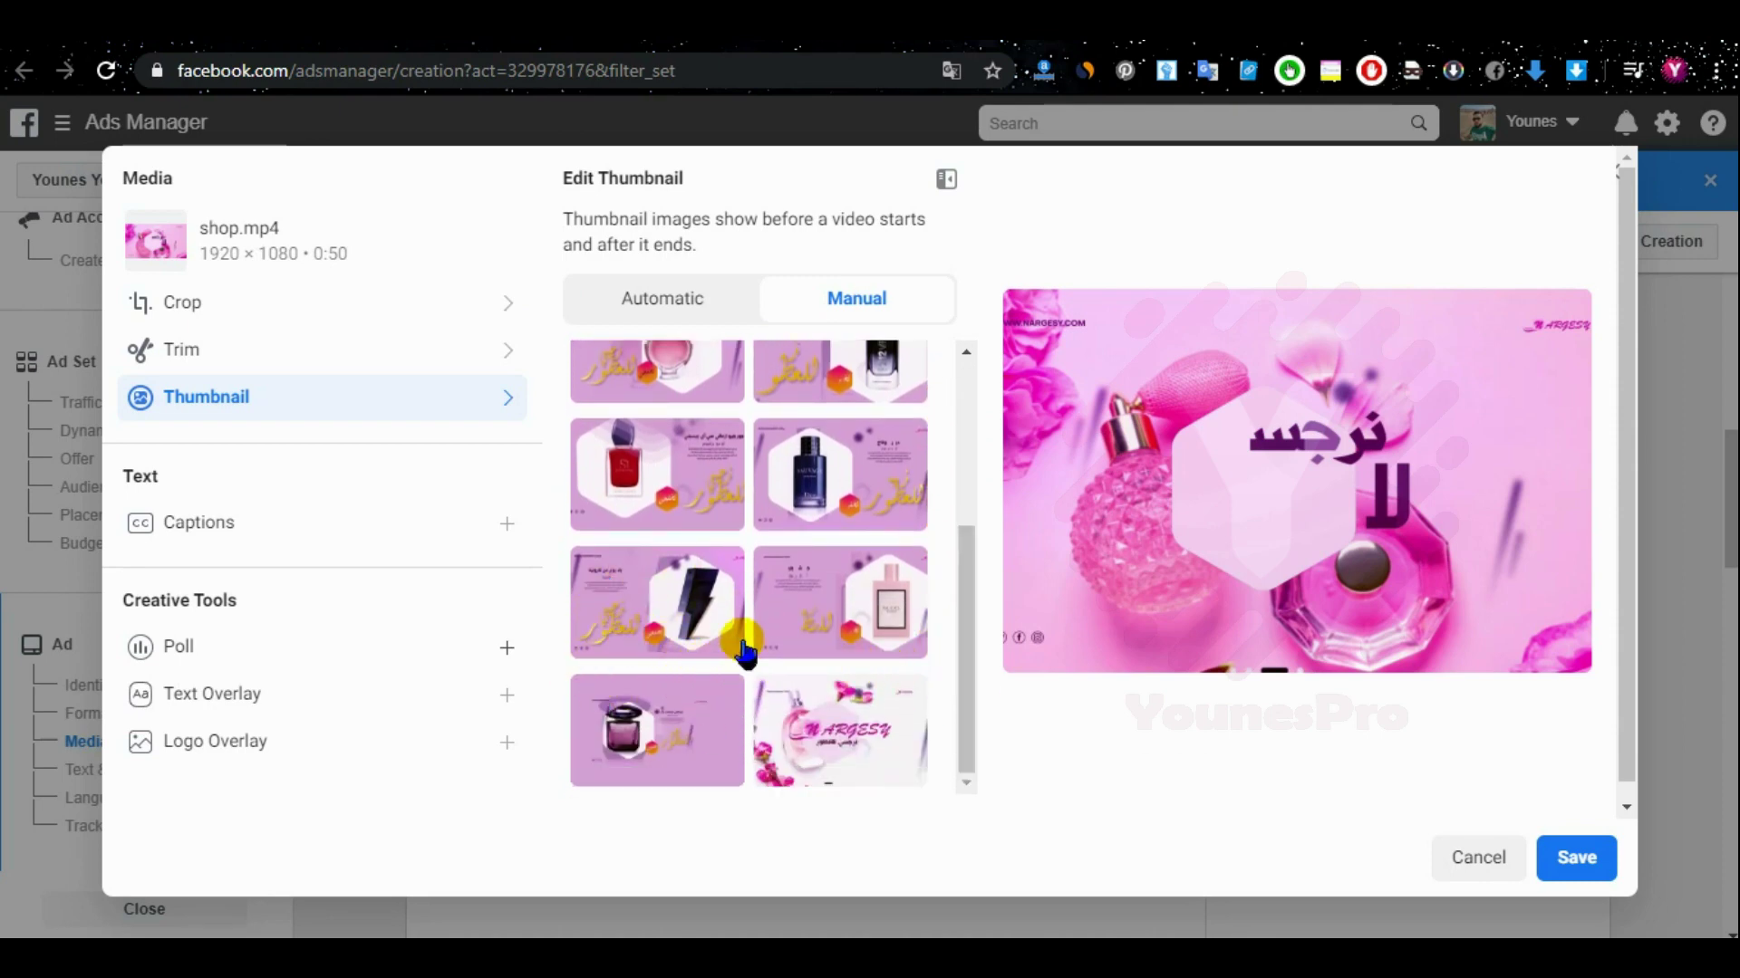
{"action": "left_click", "coordinate": [657, 625]}
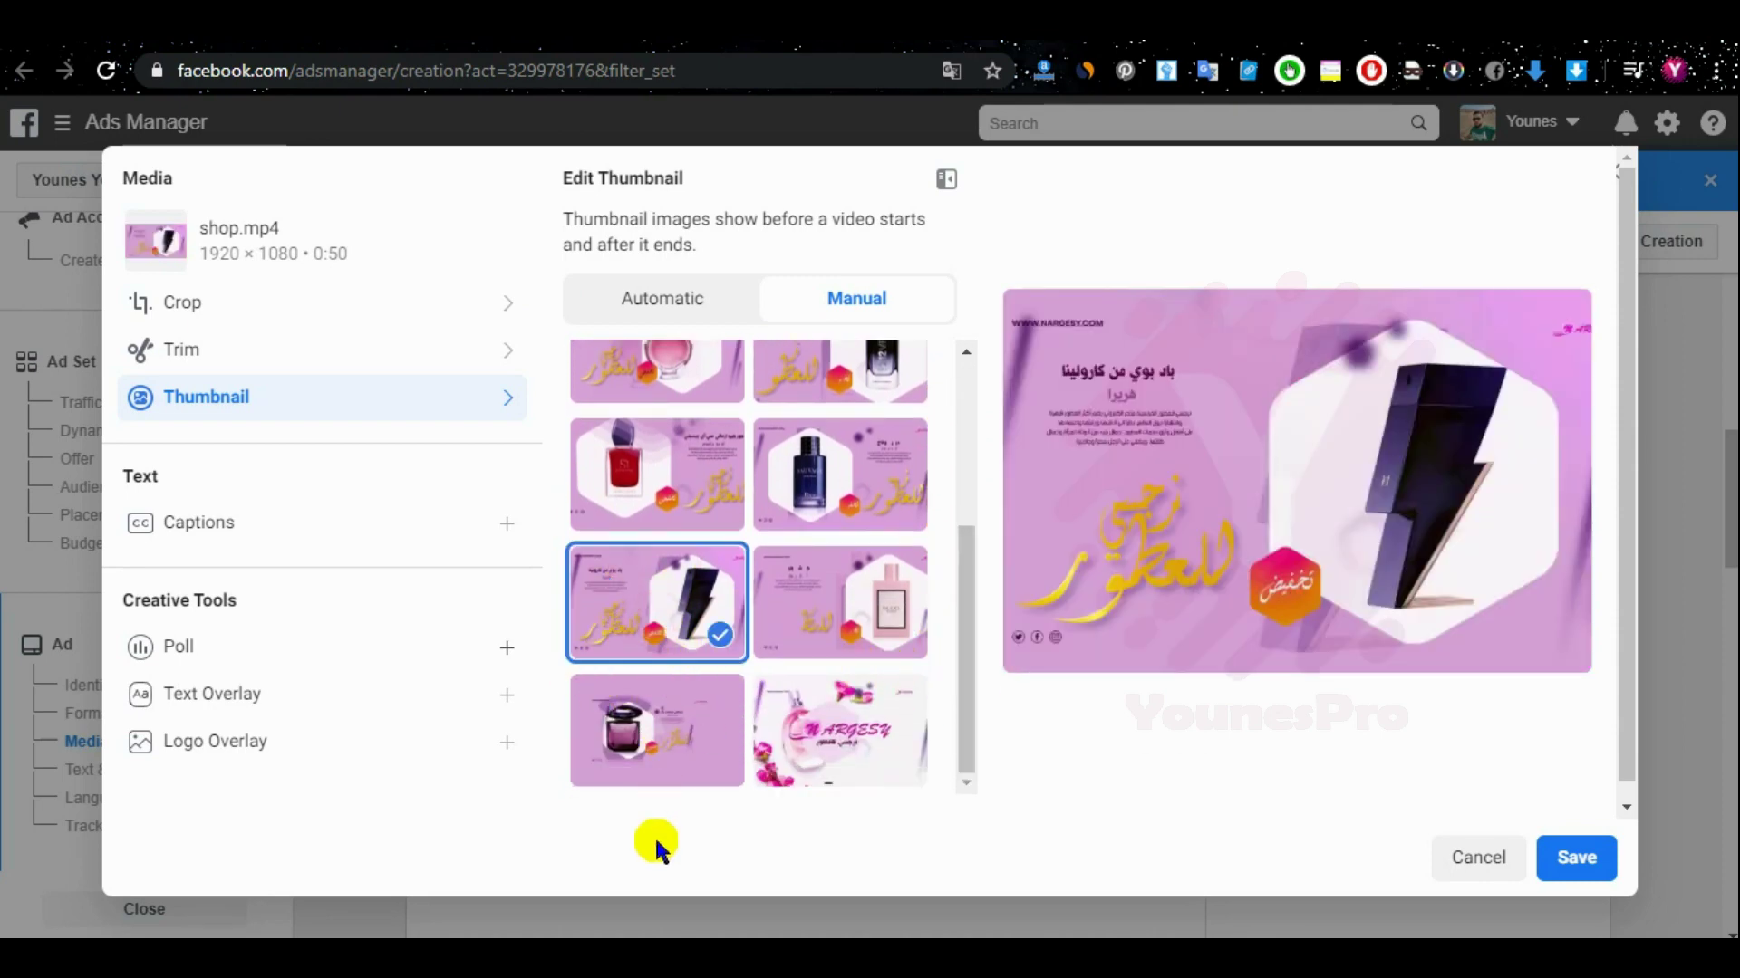
{"action": "left_click", "coordinate": [1594, 861]}
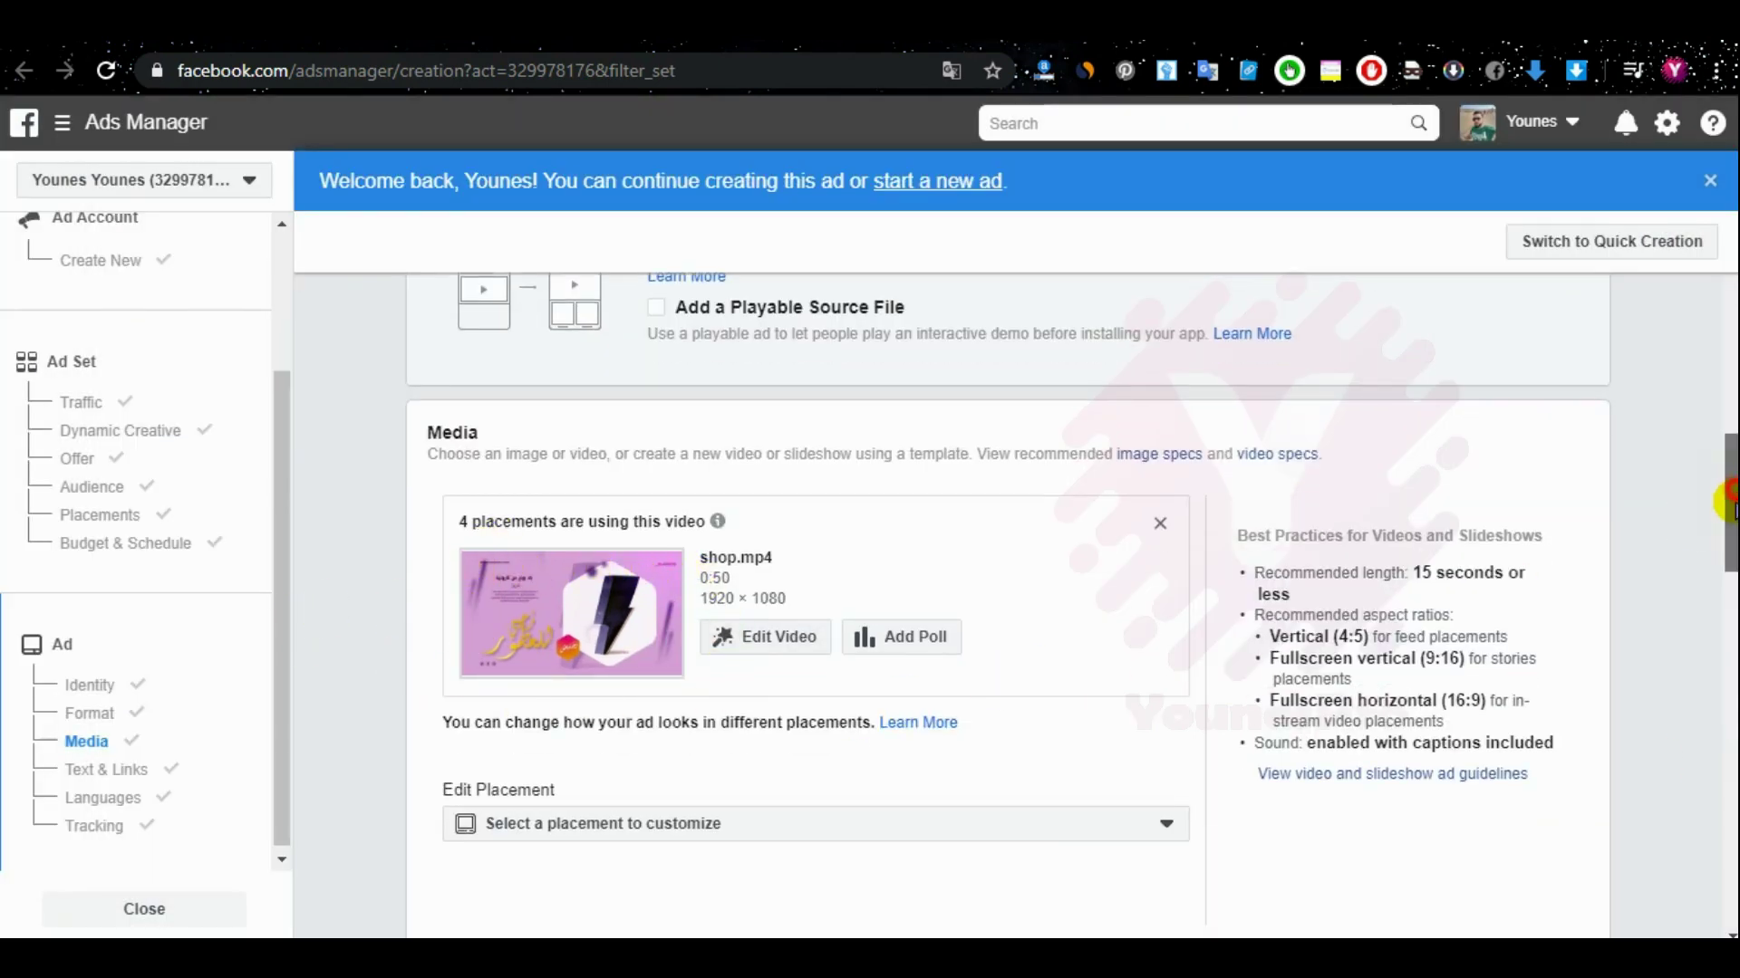
Step: Copy "لطلب المرجو ارسال رسالة في الخاص" from the last line of the primary text into the ad's headline
{"action": "left_click_drag", "start_coordinate": [1730, 497], "coordinate": [1726, 623]}
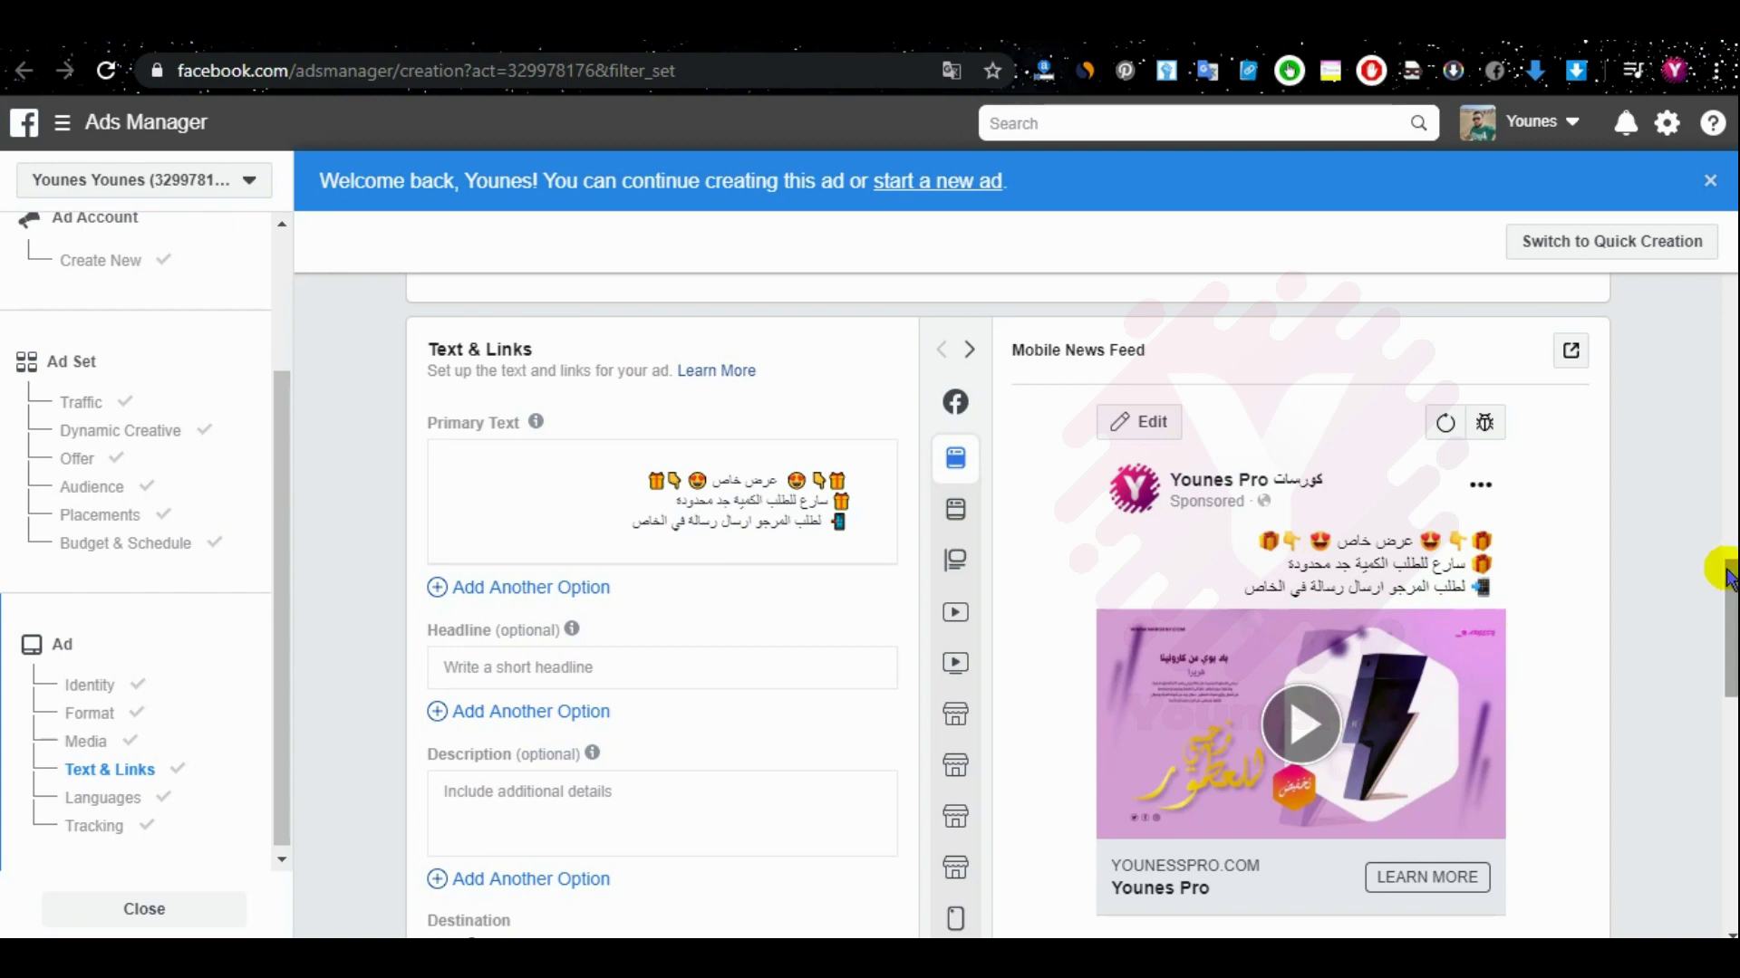
{"action": "left_click_drag", "start_coordinate": [1727, 571], "coordinate": [1727, 589]}
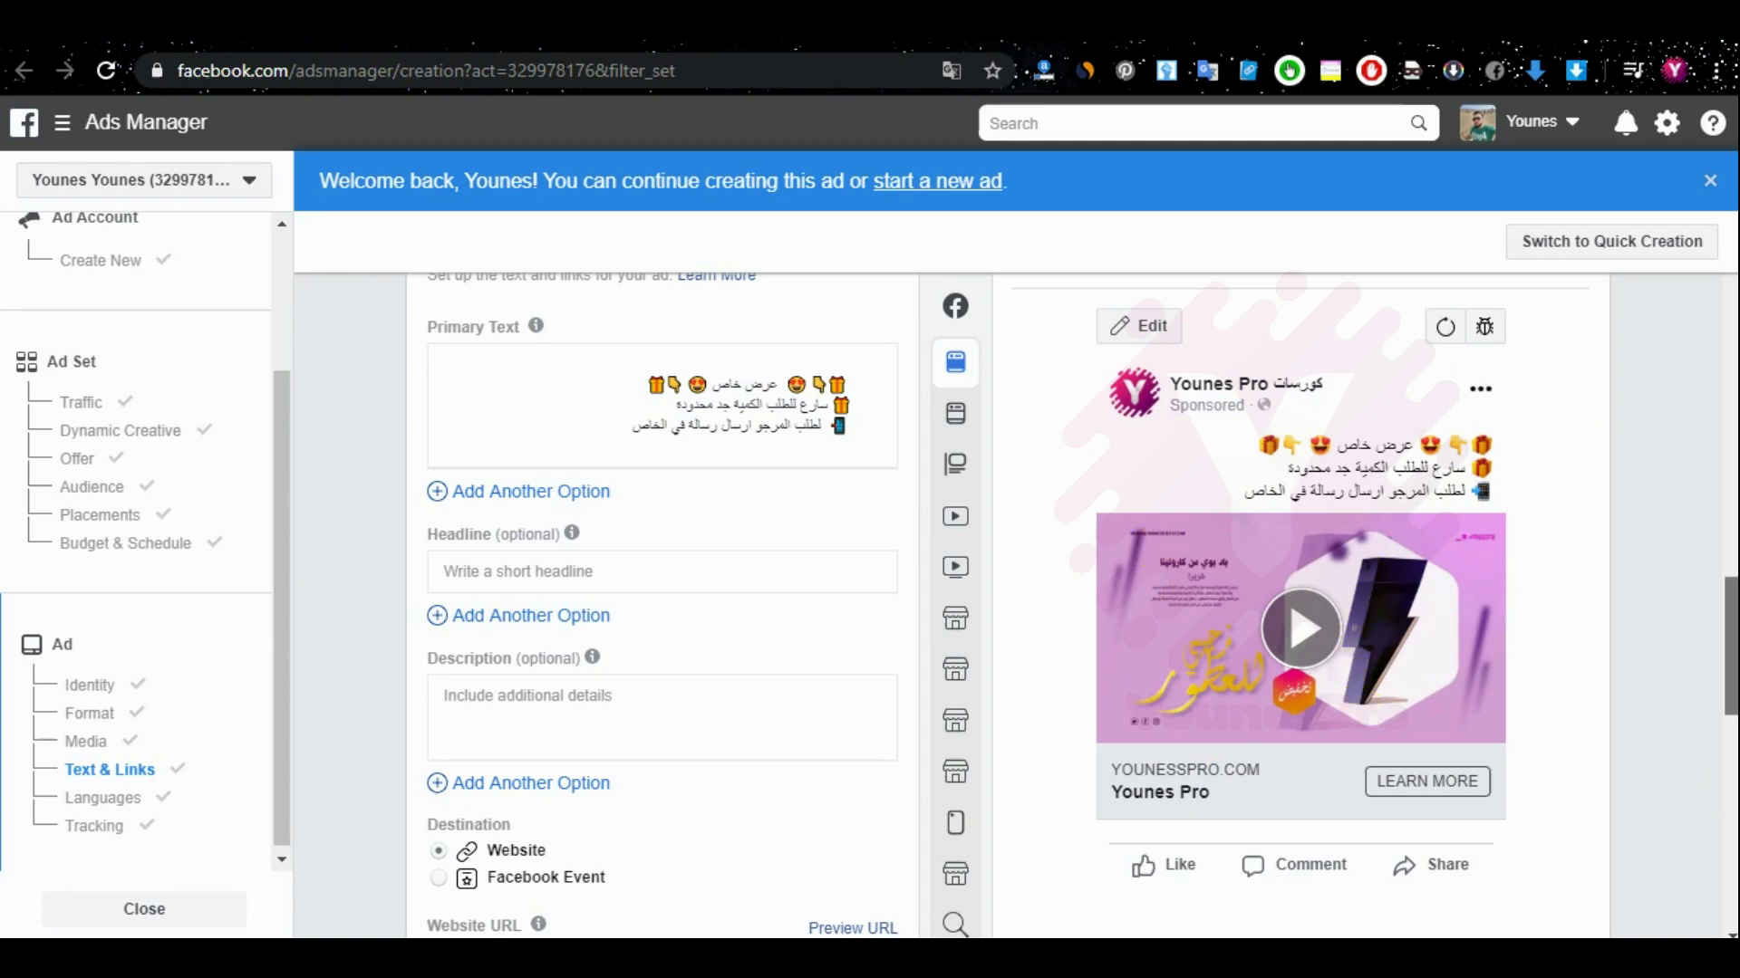
{"action": "scroll", "coordinate": [1730, 648], "scroll_direction": "down", "scroll_amount": 1}
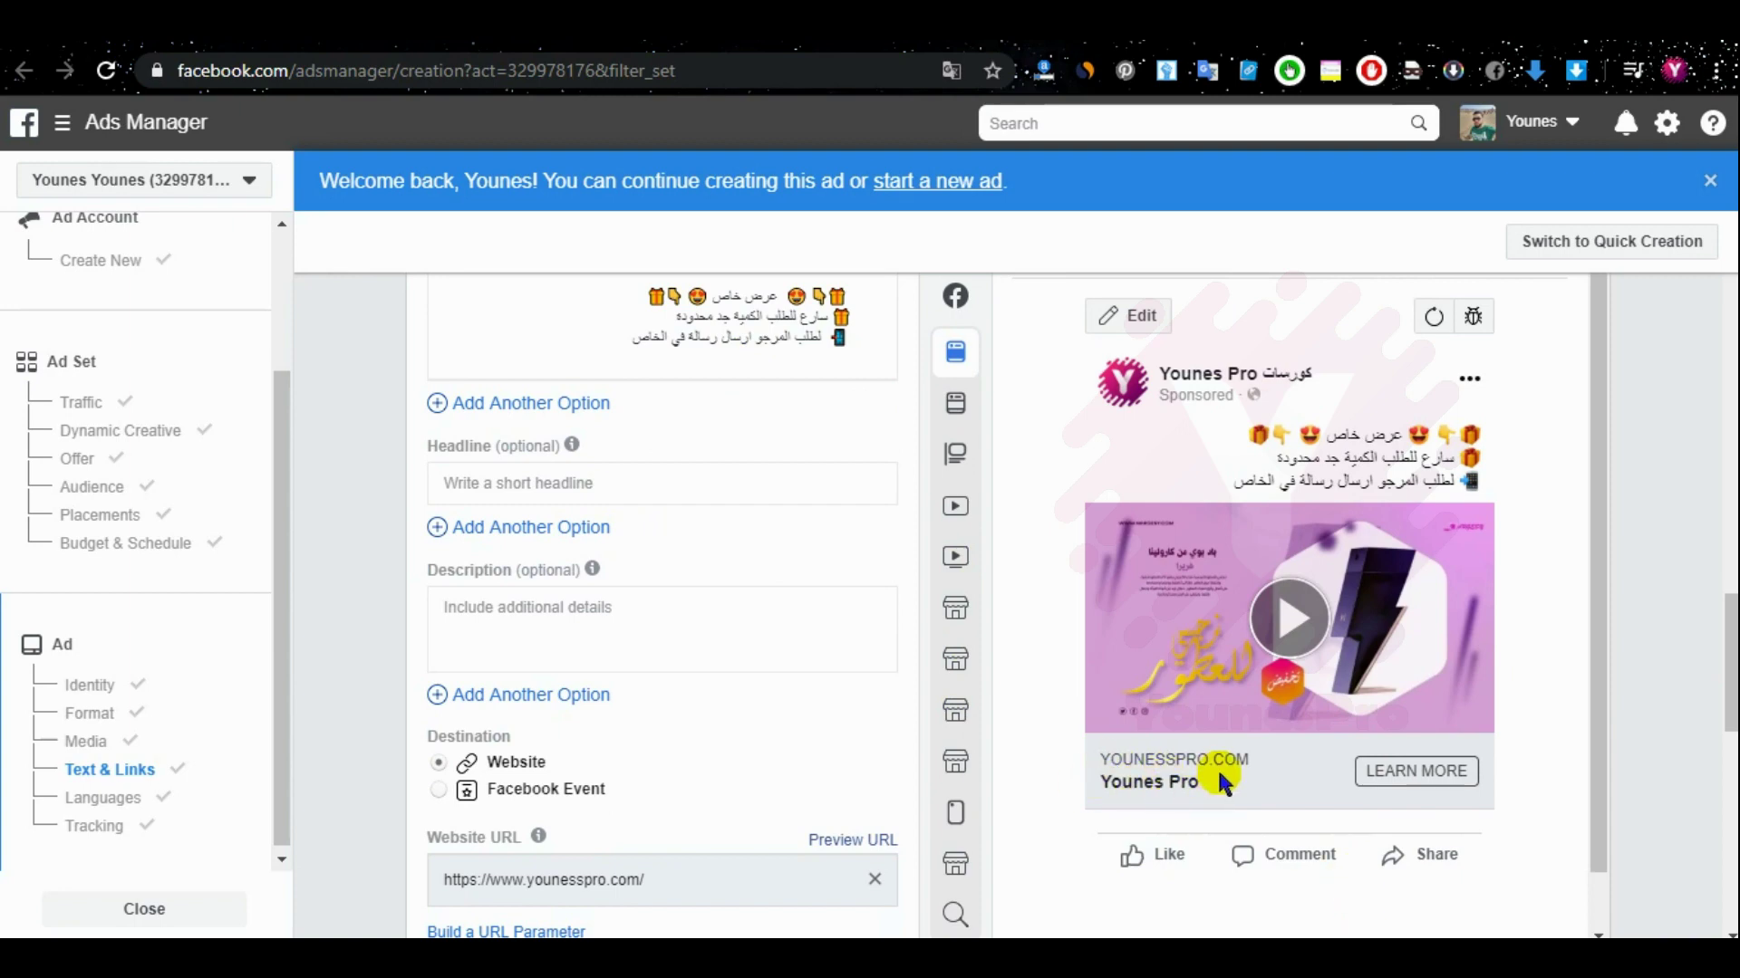
{"action": "left_click", "coordinate": [806, 337]}
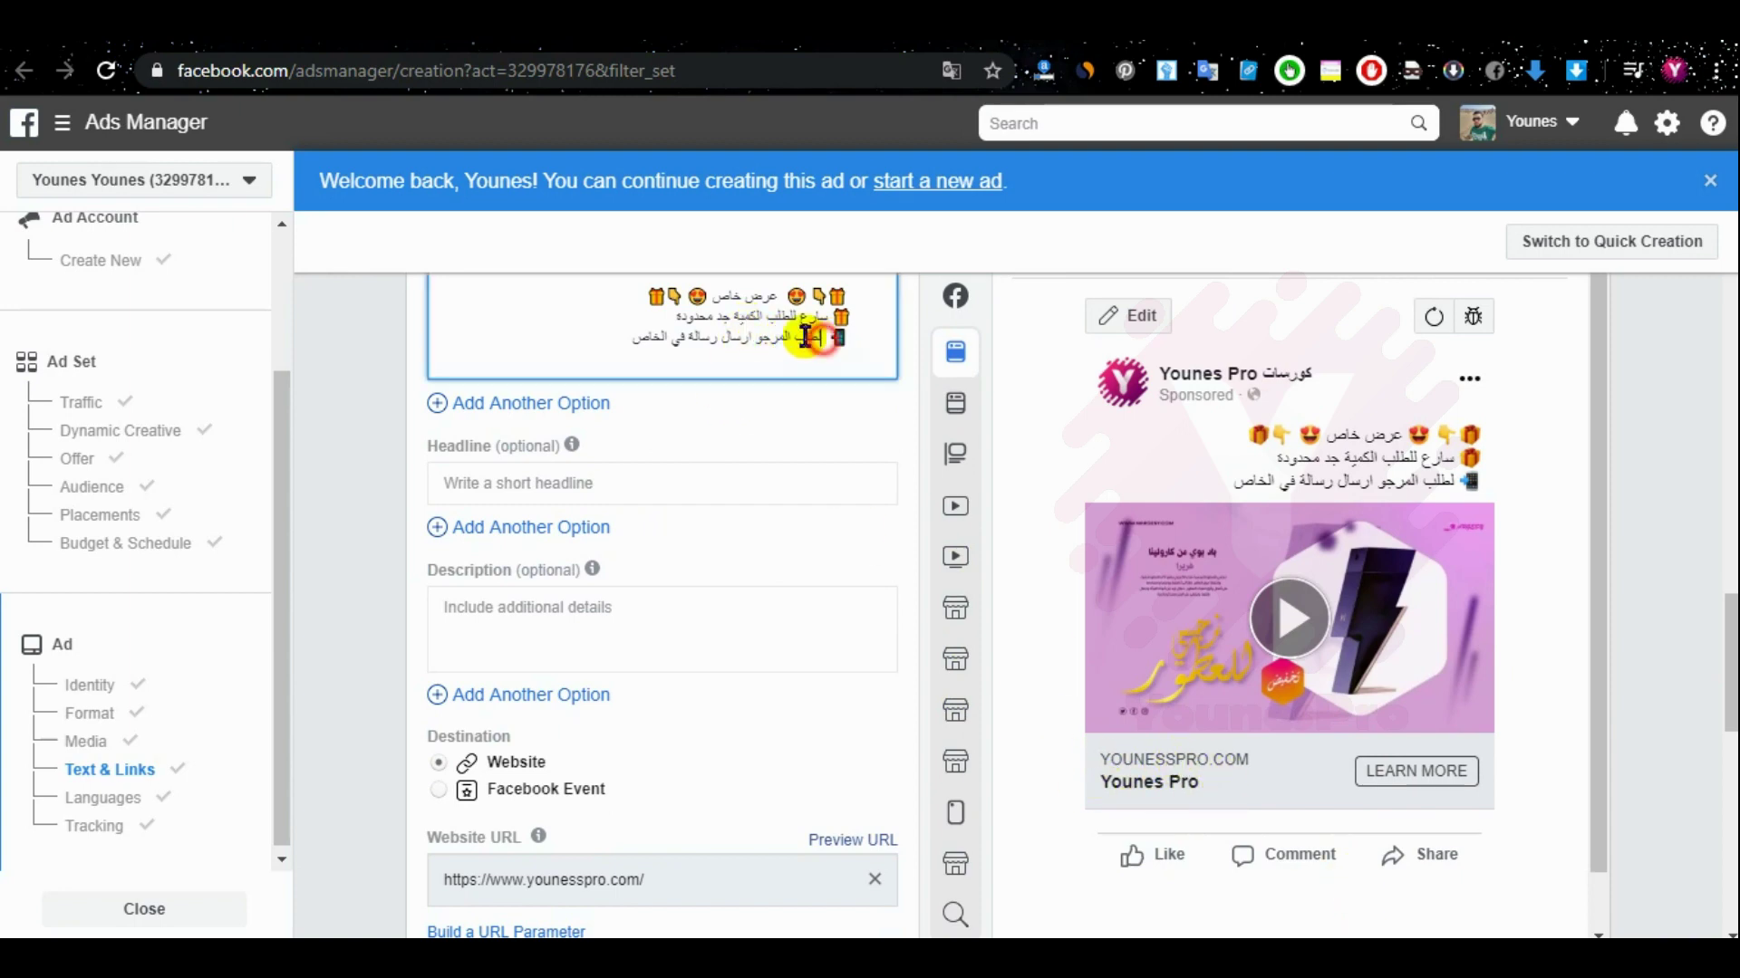
{"action": "left_click_drag", "start_coordinate": [806, 337], "coordinate": [634, 338]}
{"action": "right_click", "coordinate": [652, 339]}
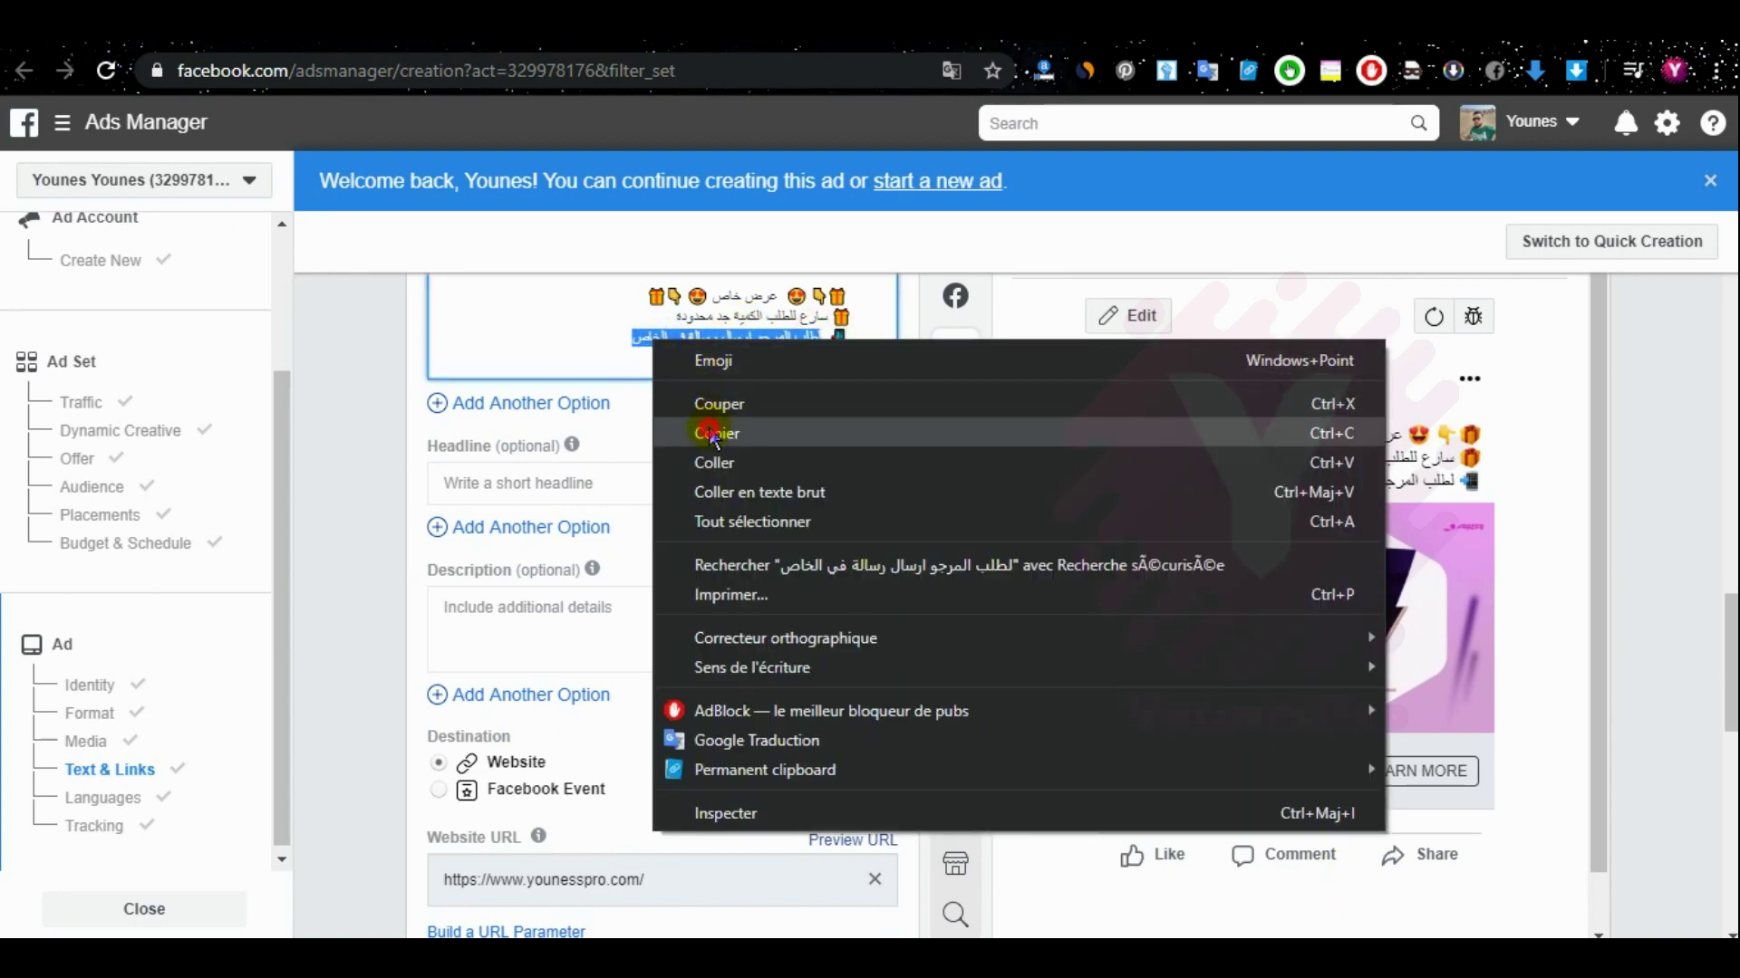
{"action": "left_click", "coordinate": [715, 434]}
{"action": "left_click", "coordinate": [605, 483]}
{"action": "key", "text": "ctrl+v"}
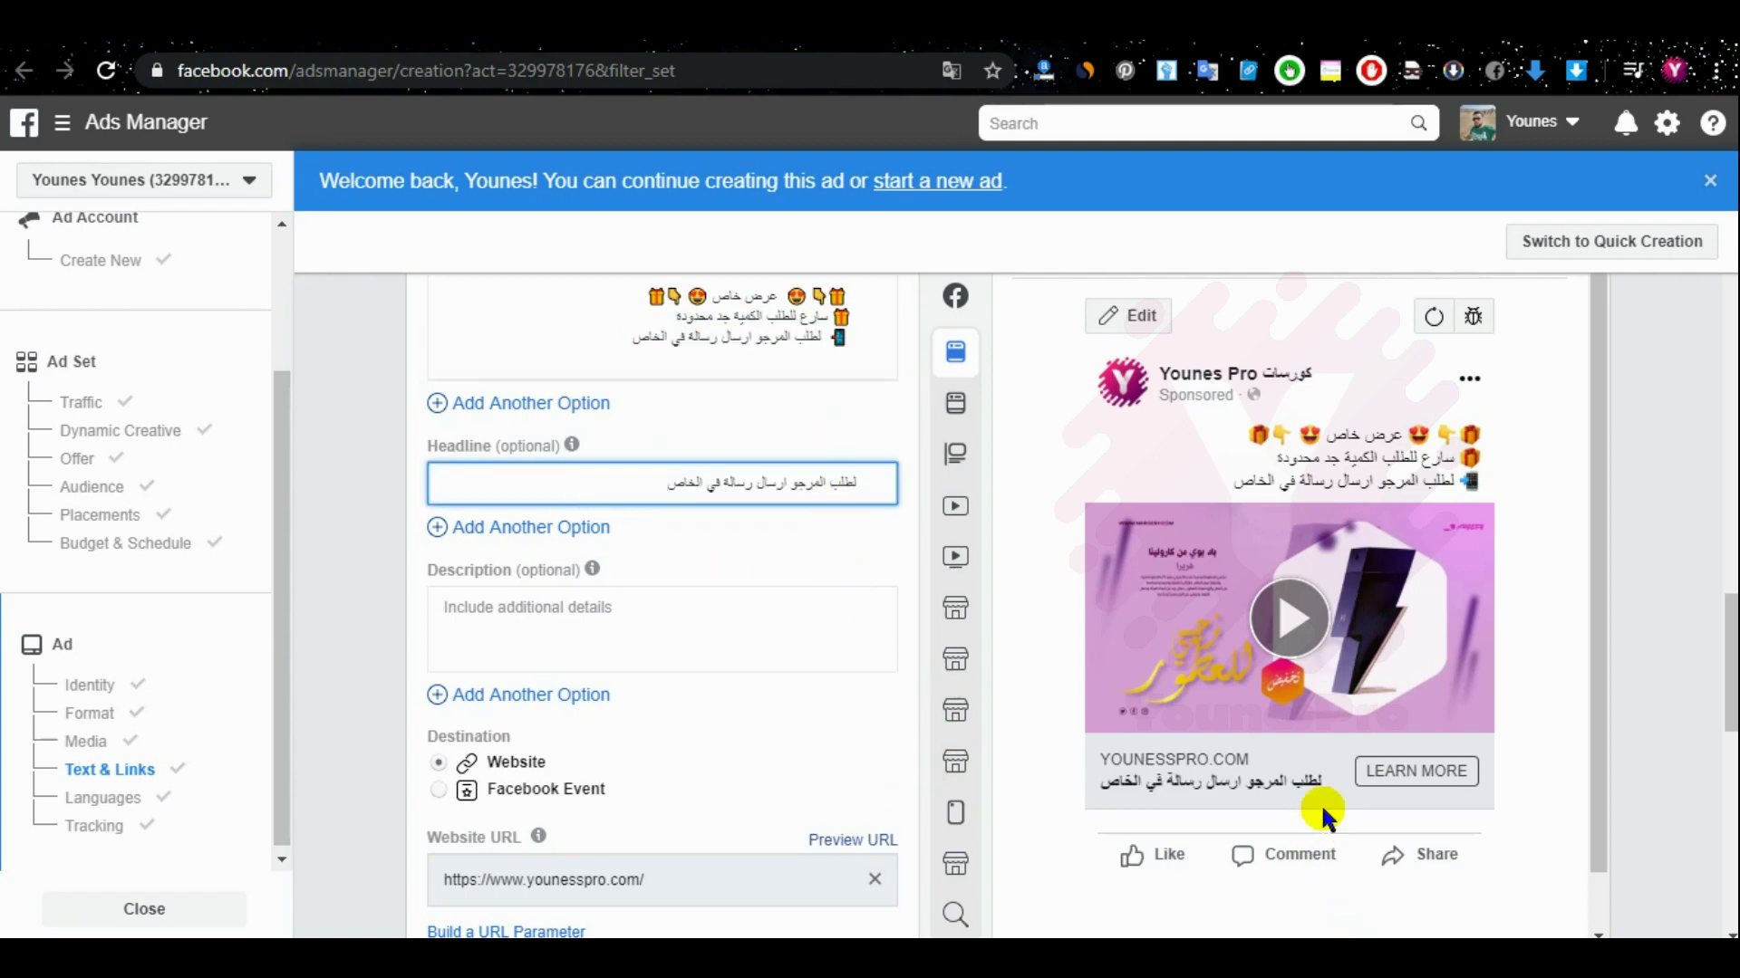
{"action": "left_click", "coordinate": [850, 422]}
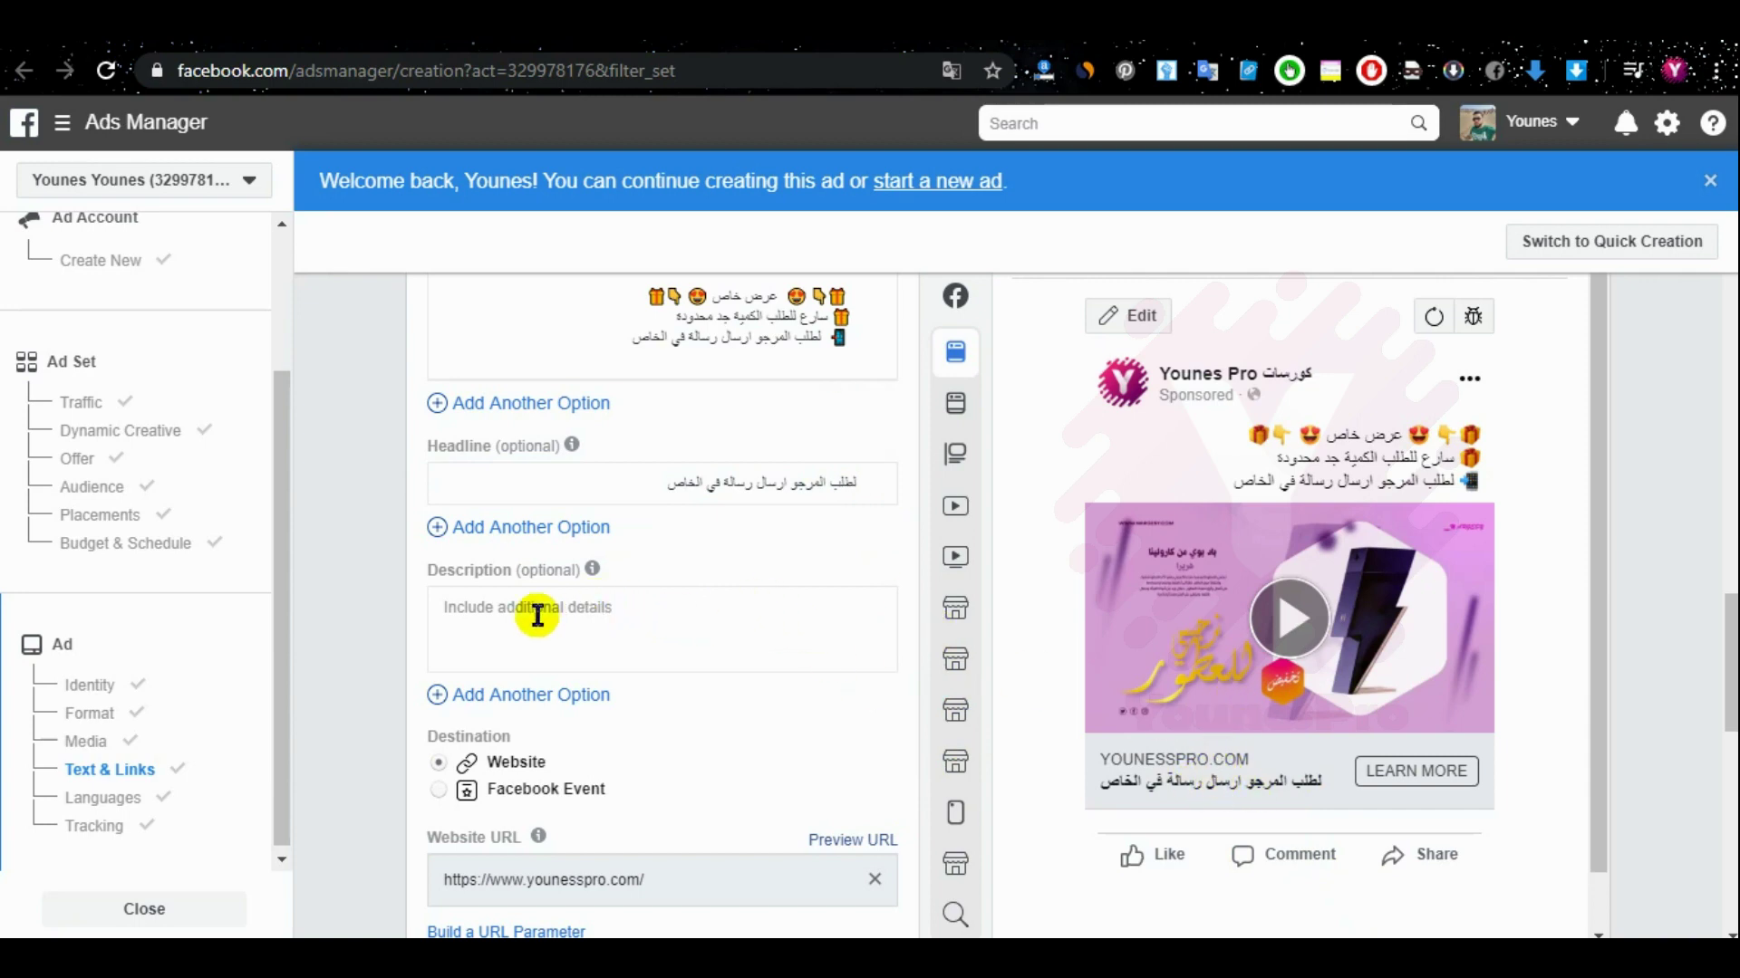
Step: Enter the sample text "SGHL KDJD" as the ad description and clear it again
{"action": "left_click", "coordinate": [565, 620]}
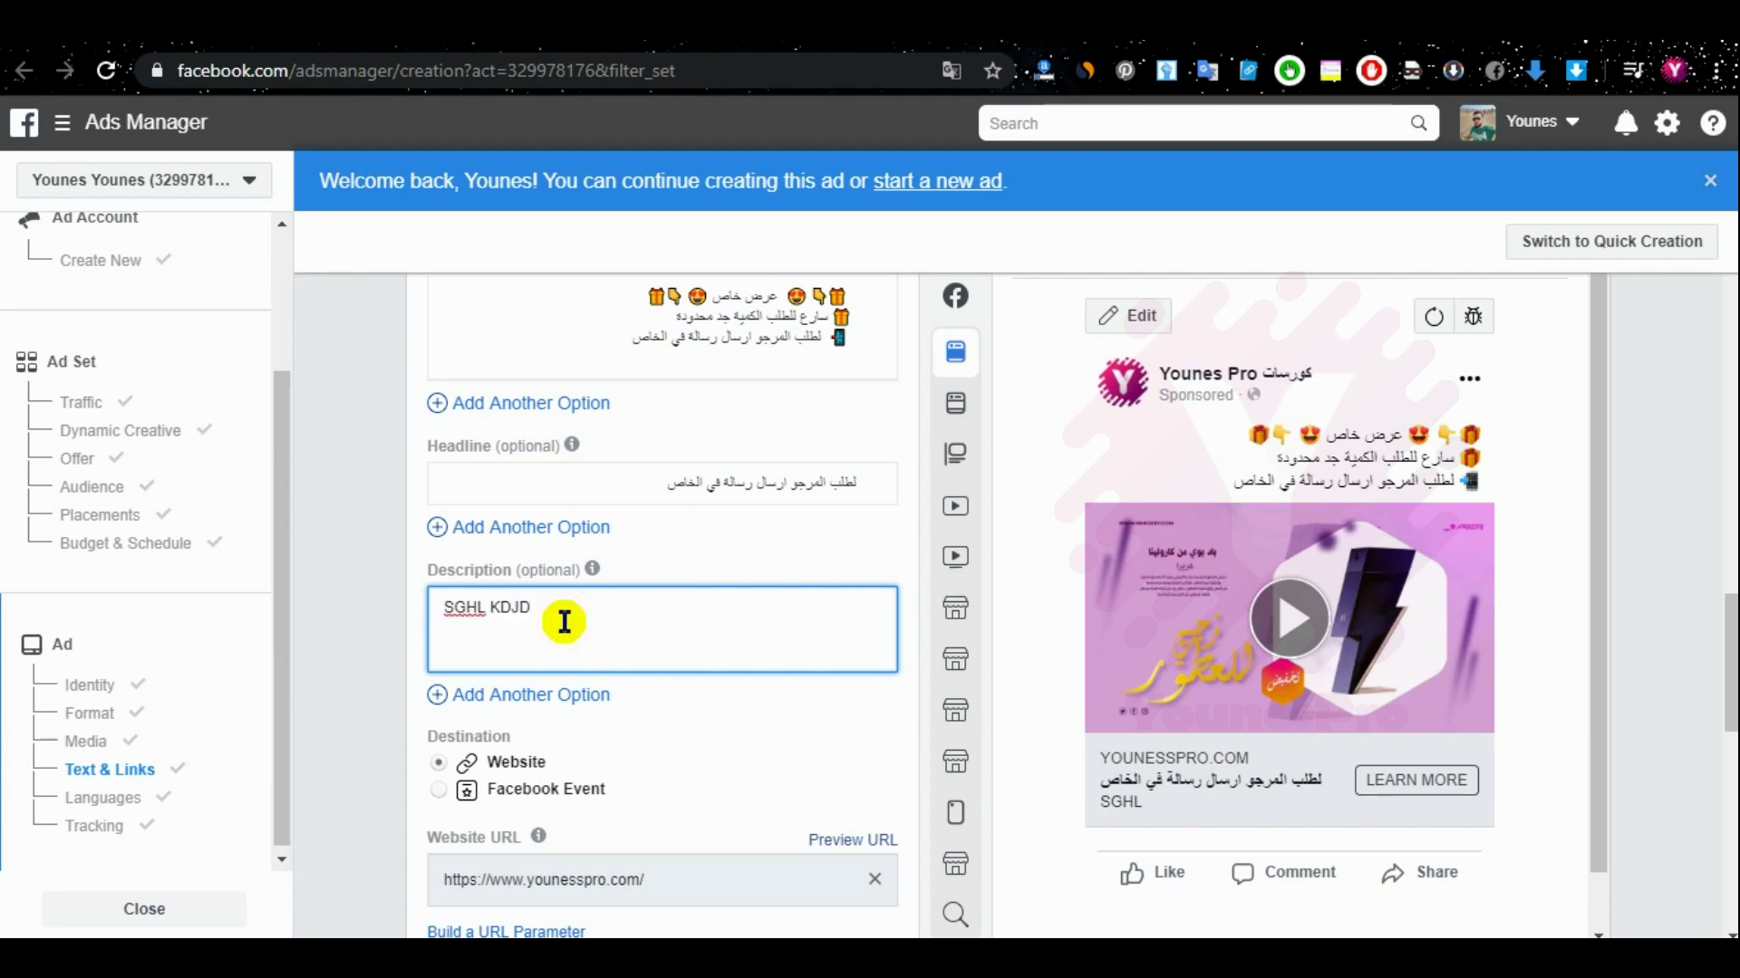
{"action": "key", "text": "BackSpace"}
{"action": "key", "text": "BackSpace"}
{"action": "key", "text": "BackSpace"}
{"action": "key", "text": "BackSpace"}
{"action": "key", "text": "BackSpace"}
{"action": "key", "text": "BackSpace"}
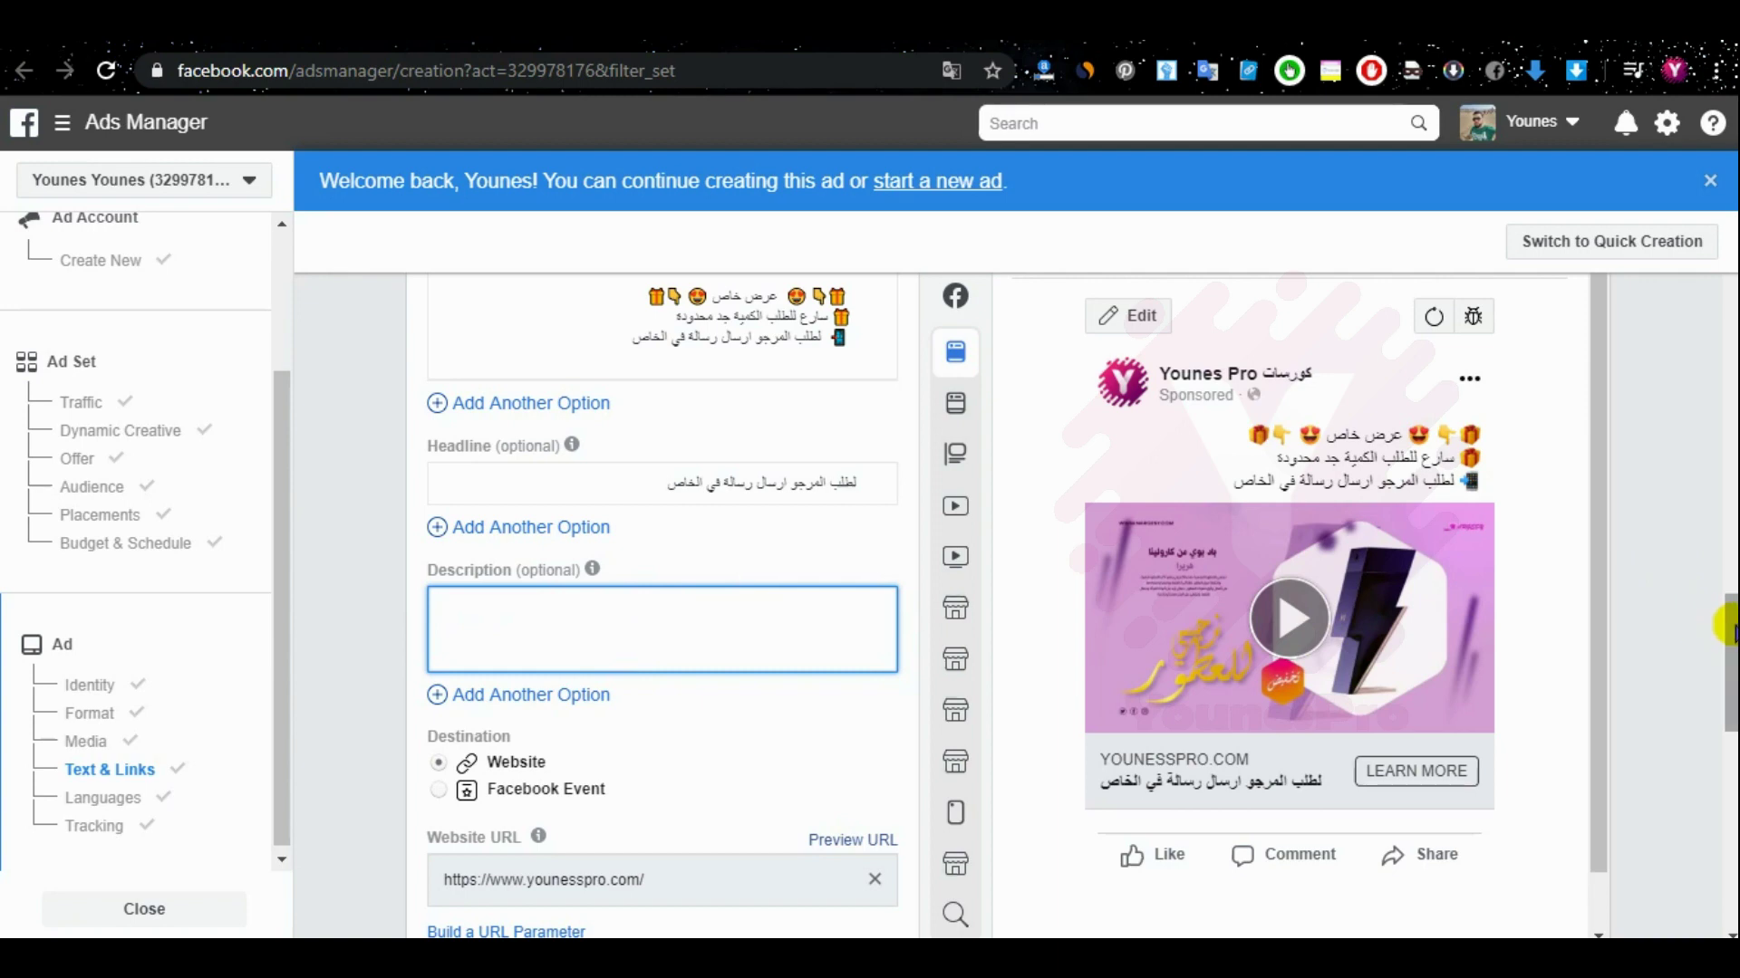
Step: Set the ad's call to action to Contact Us
{"action": "scroll", "coordinate": [1726, 644], "scroll_direction": "down", "scroll_amount": 1}
{"action": "scroll", "coordinate": [1726, 648], "scroll_direction": "down", "scroll_amount": 1}
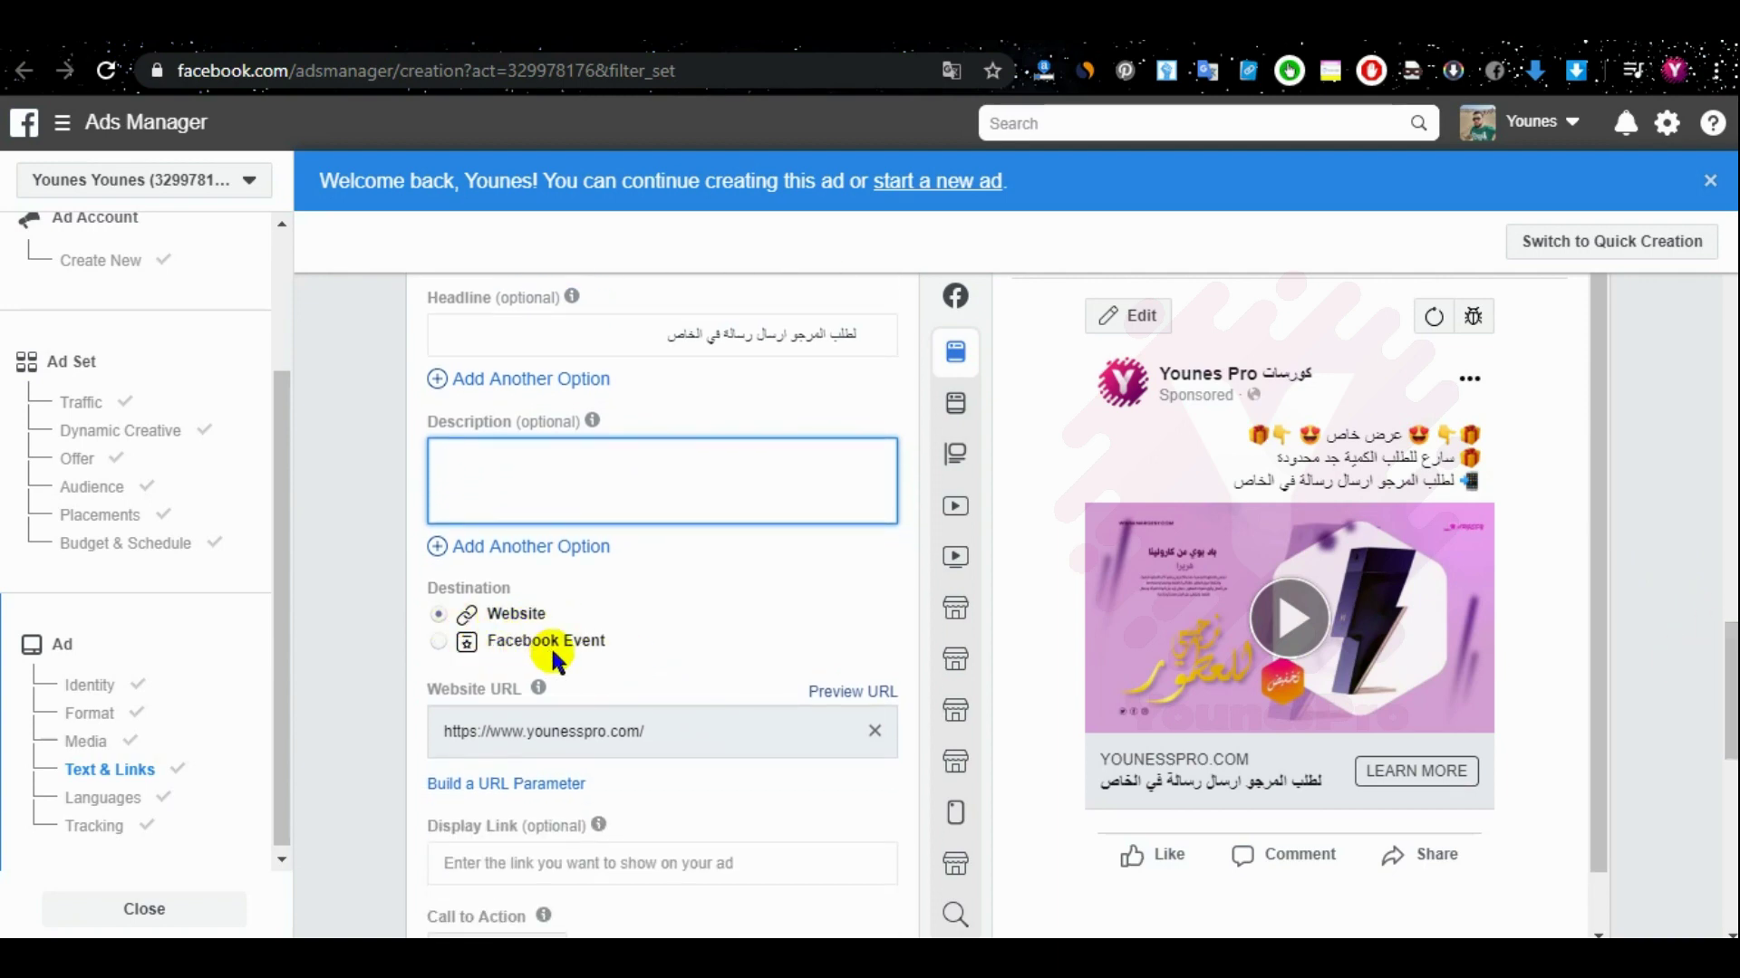
{"action": "scroll", "coordinate": [606, 645], "scroll_direction": "down", "scroll_amount": 1}
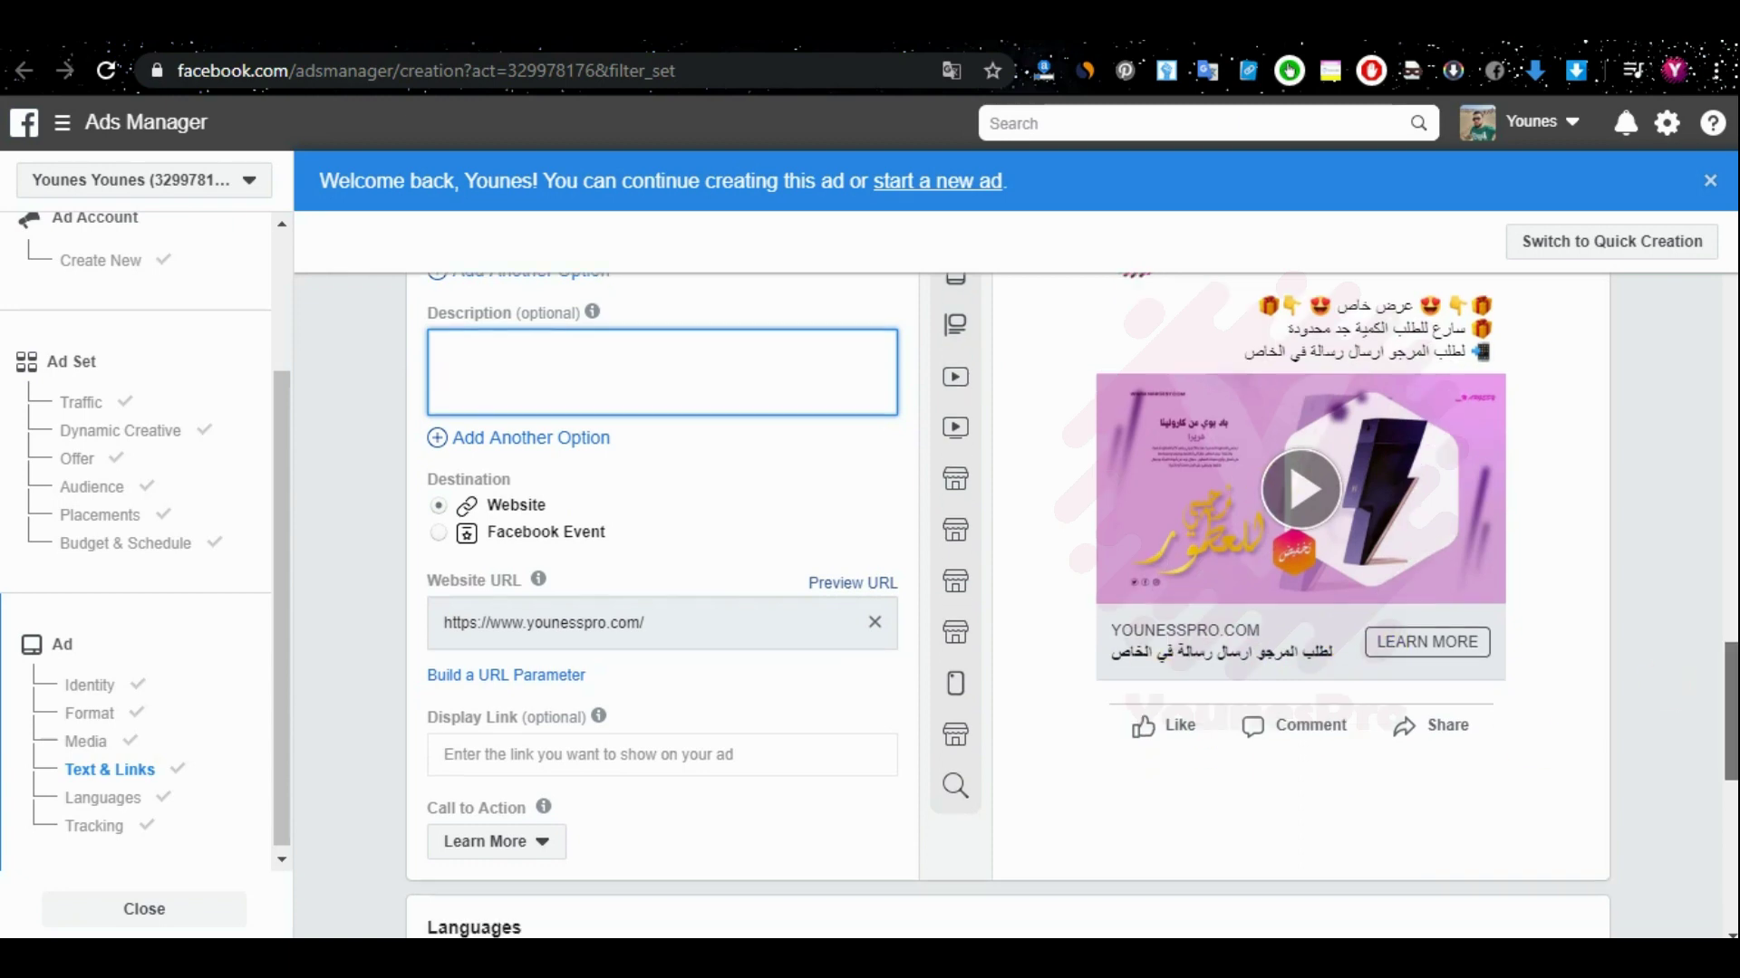
{"action": "scroll", "coordinate": [1732, 749], "scroll_direction": "up", "scroll_amount": 1}
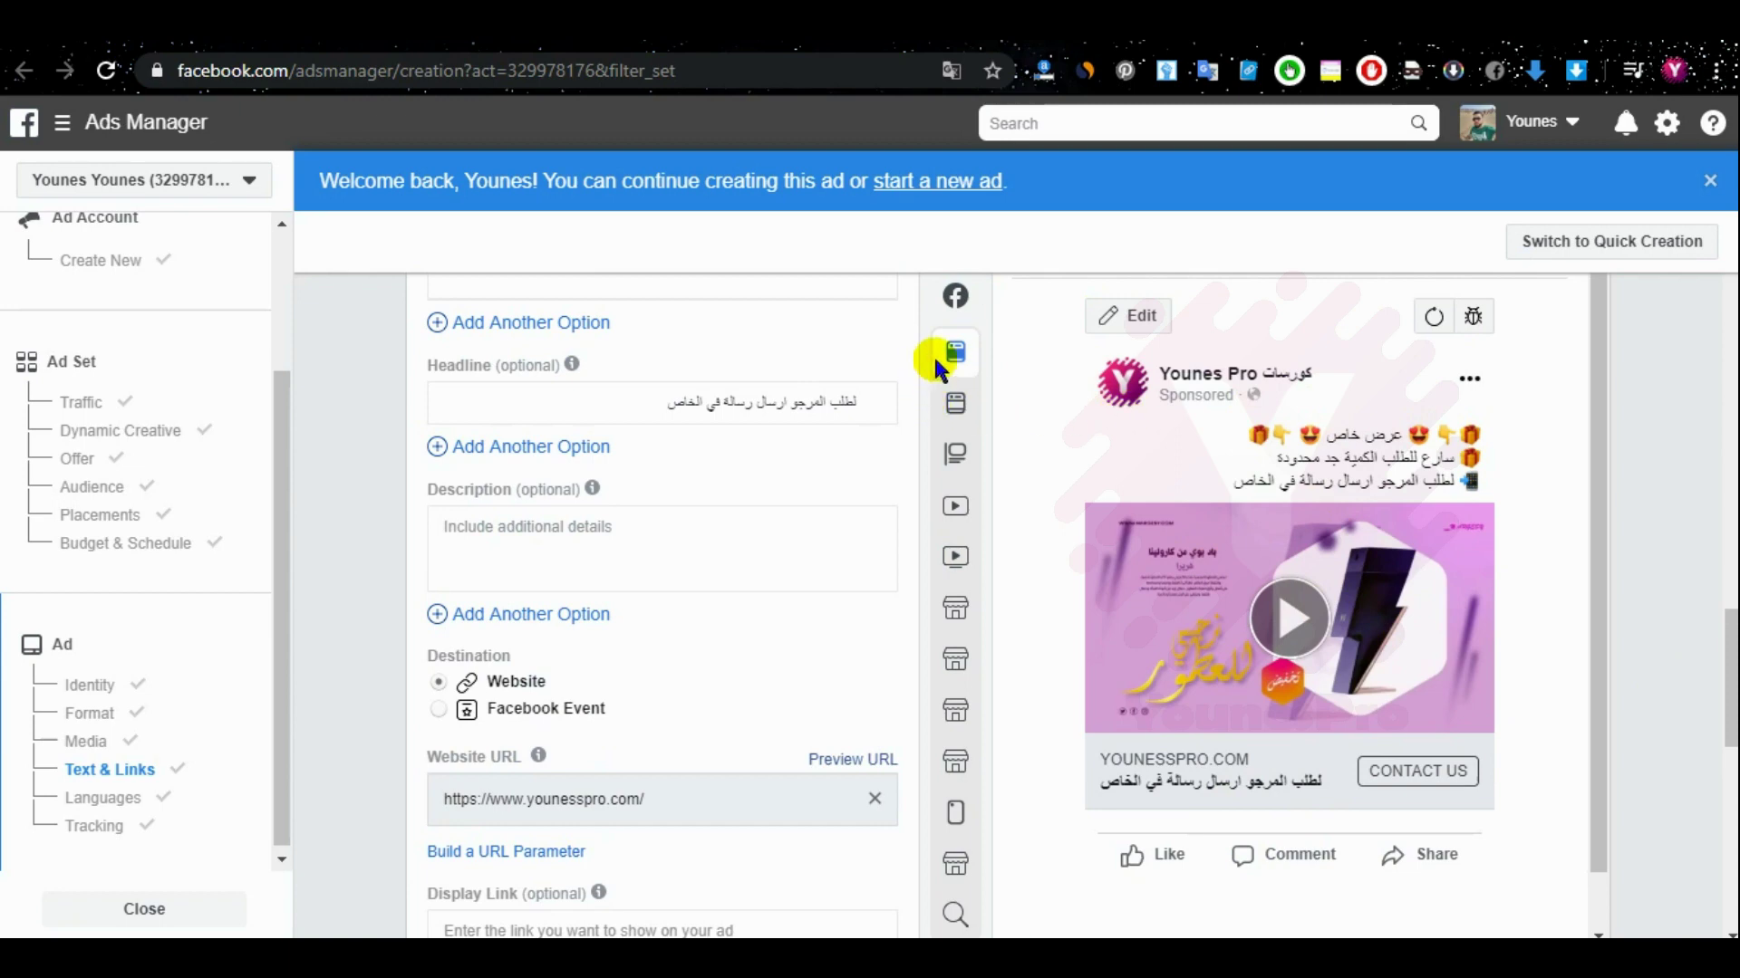
Step: Preview the ad in the wider Facebook feed layout, play its video and pause it
{"action": "mouse_move", "coordinate": [967, 362]}
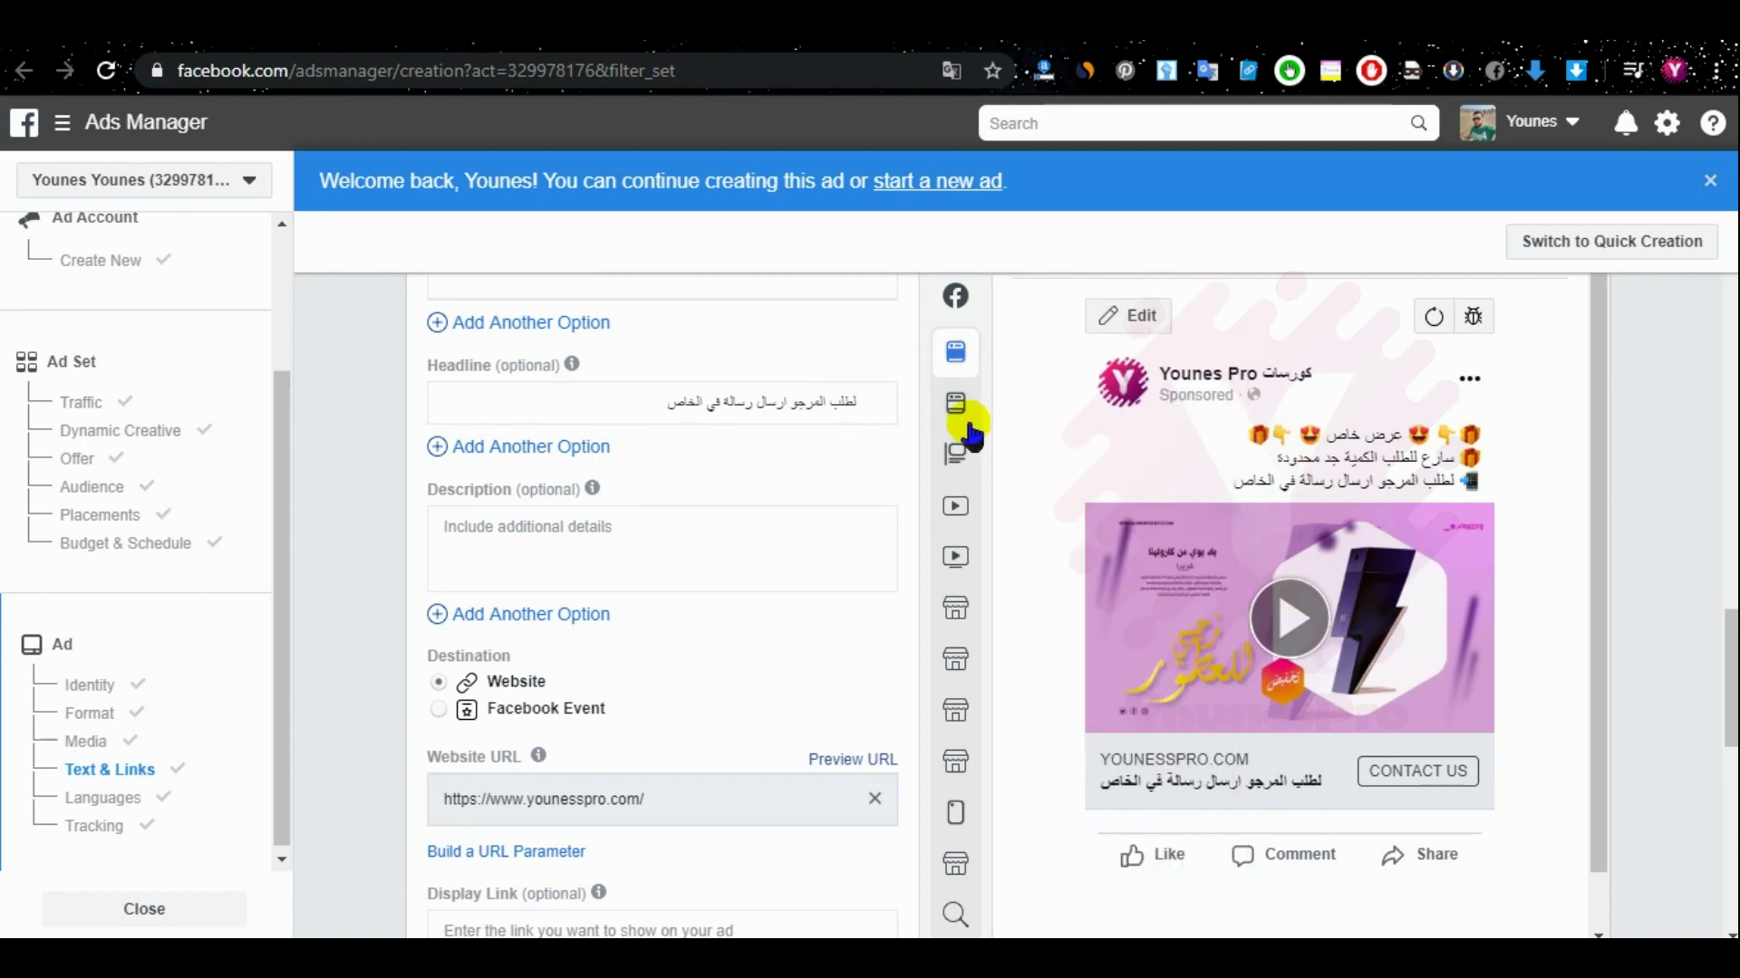
{"action": "left_click", "coordinate": [1012, 418]}
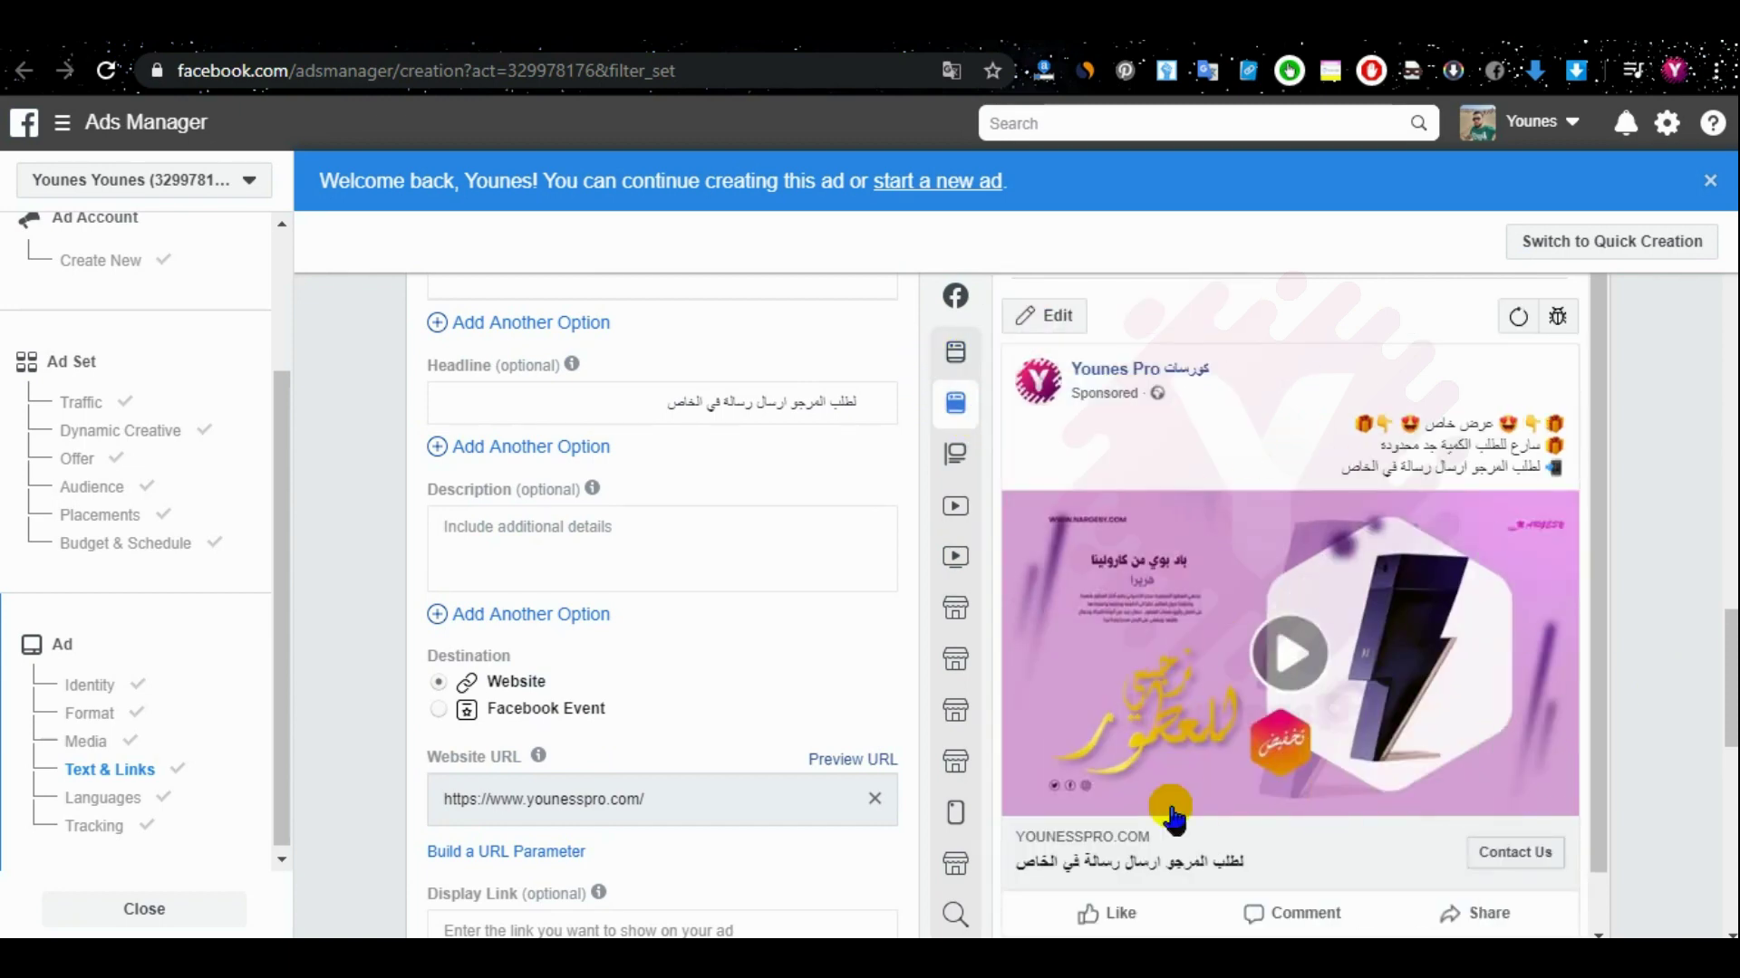
{"action": "scroll", "coordinate": [1605, 489], "scroll_direction": "down", "scroll_amount": 1}
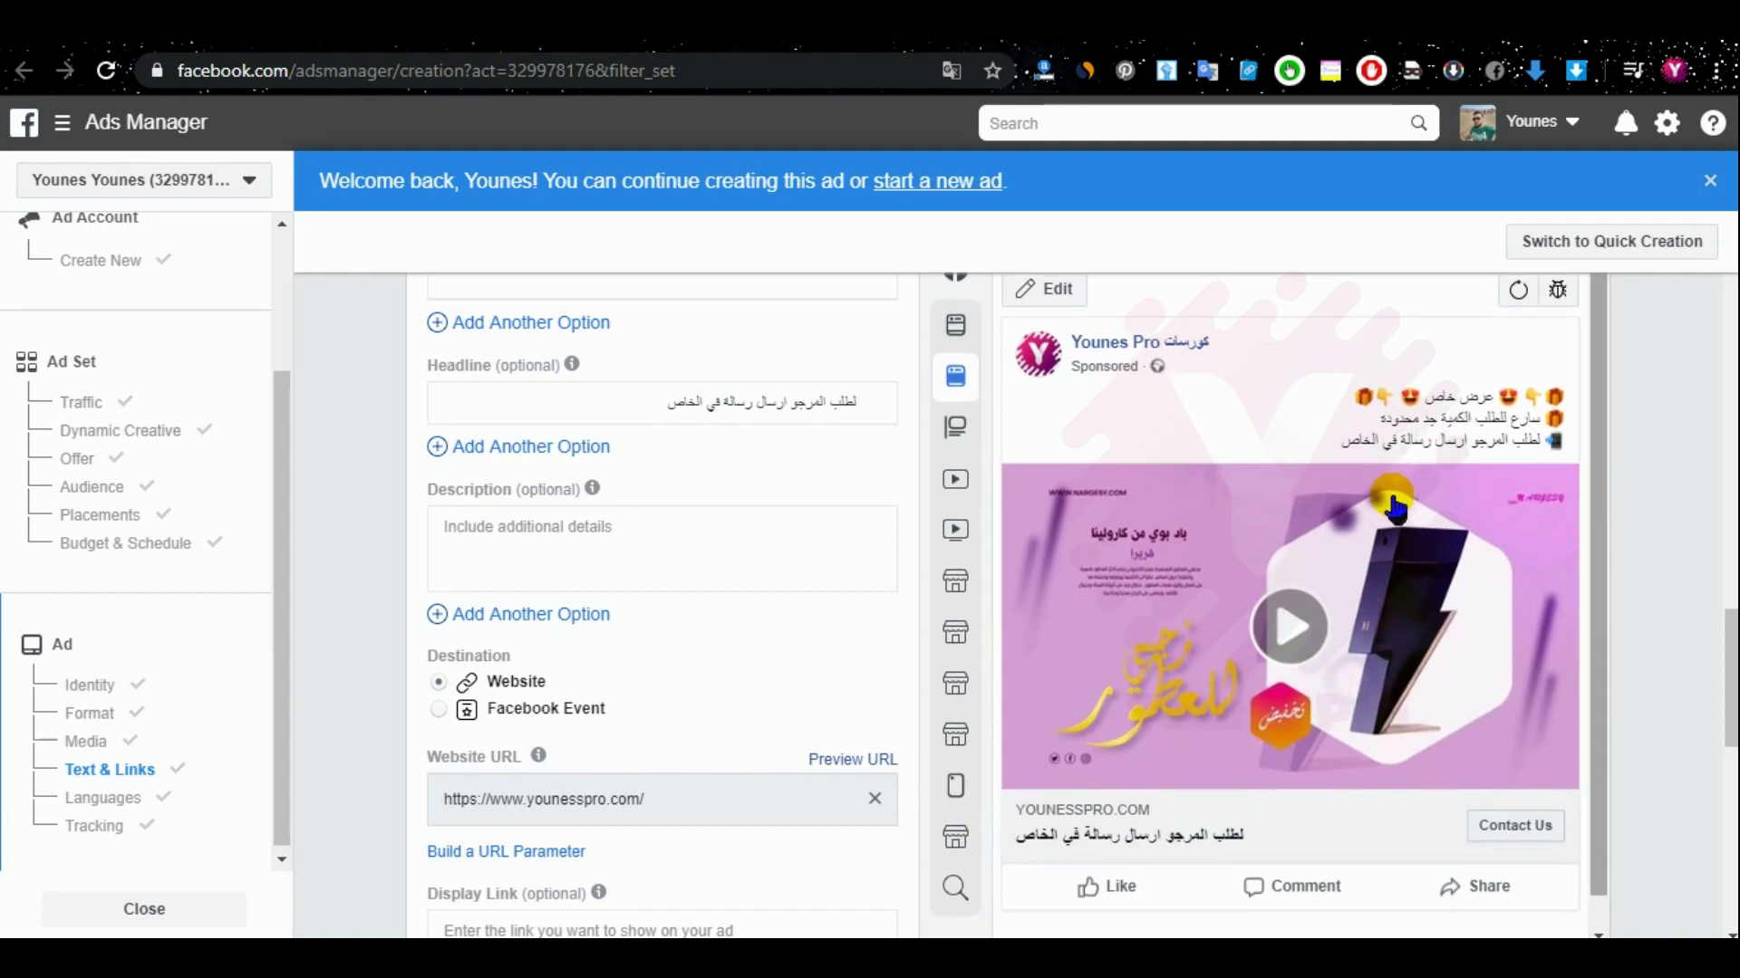
{"action": "scroll", "coordinate": [1598, 416], "scroll_direction": "up", "scroll_amount": 1}
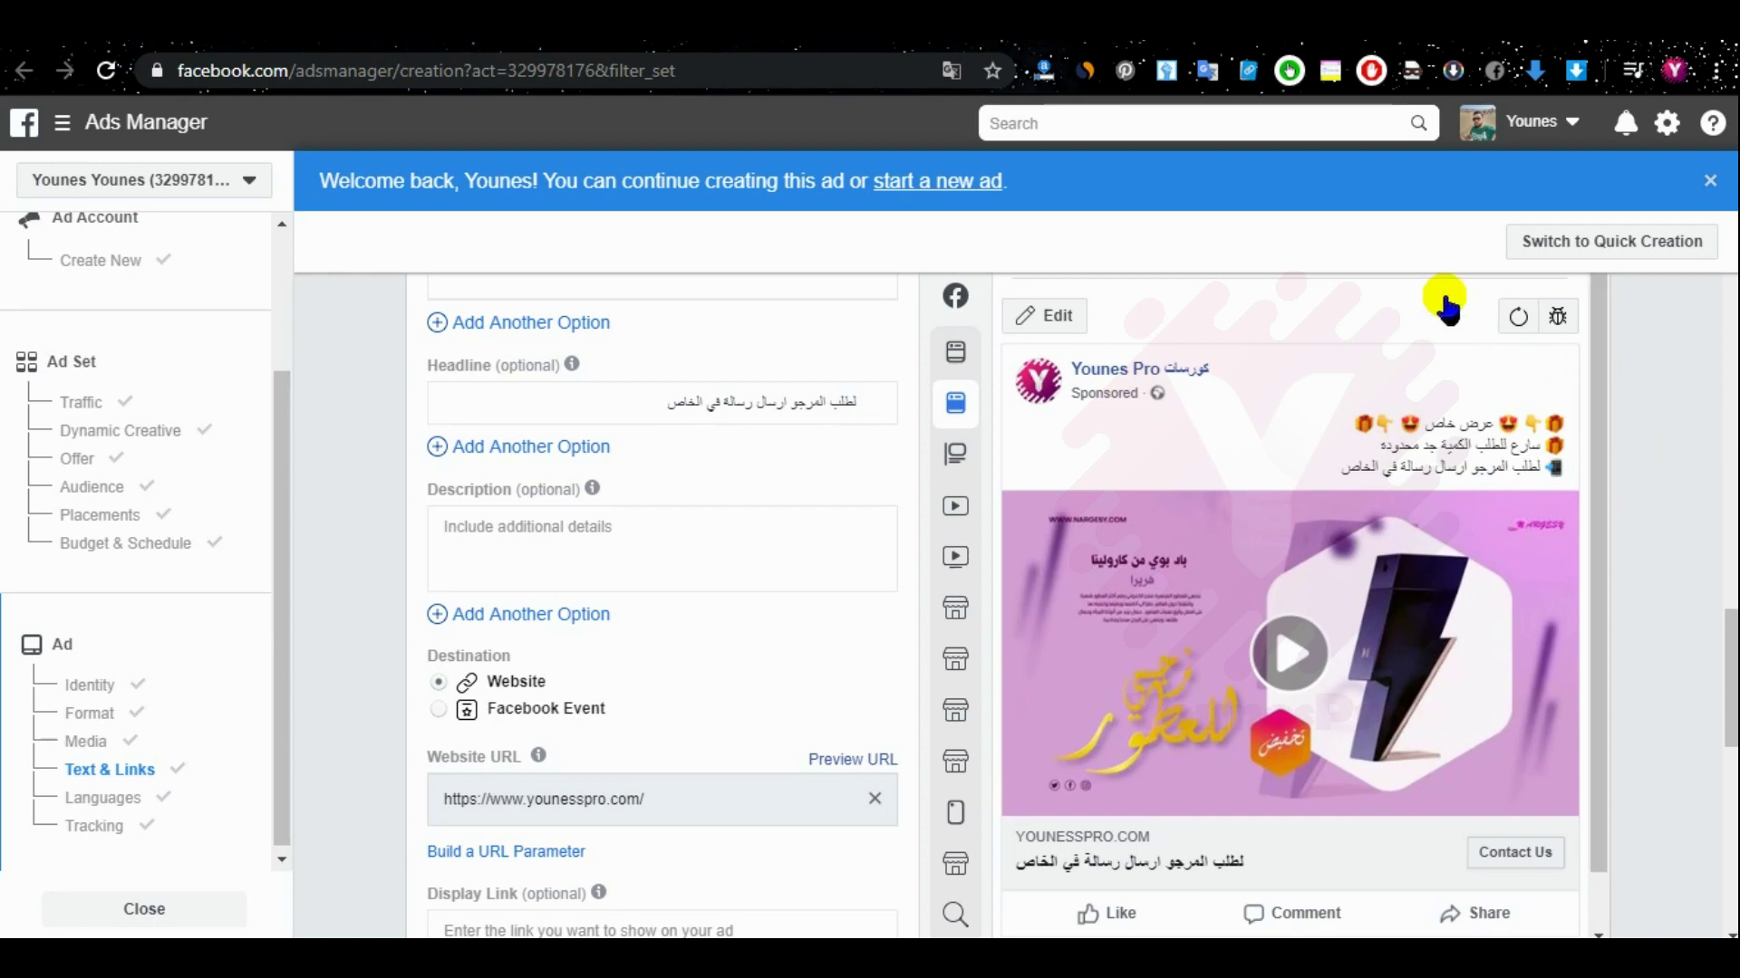
{"action": "mouse_move", "coordinate": [949, 378]}
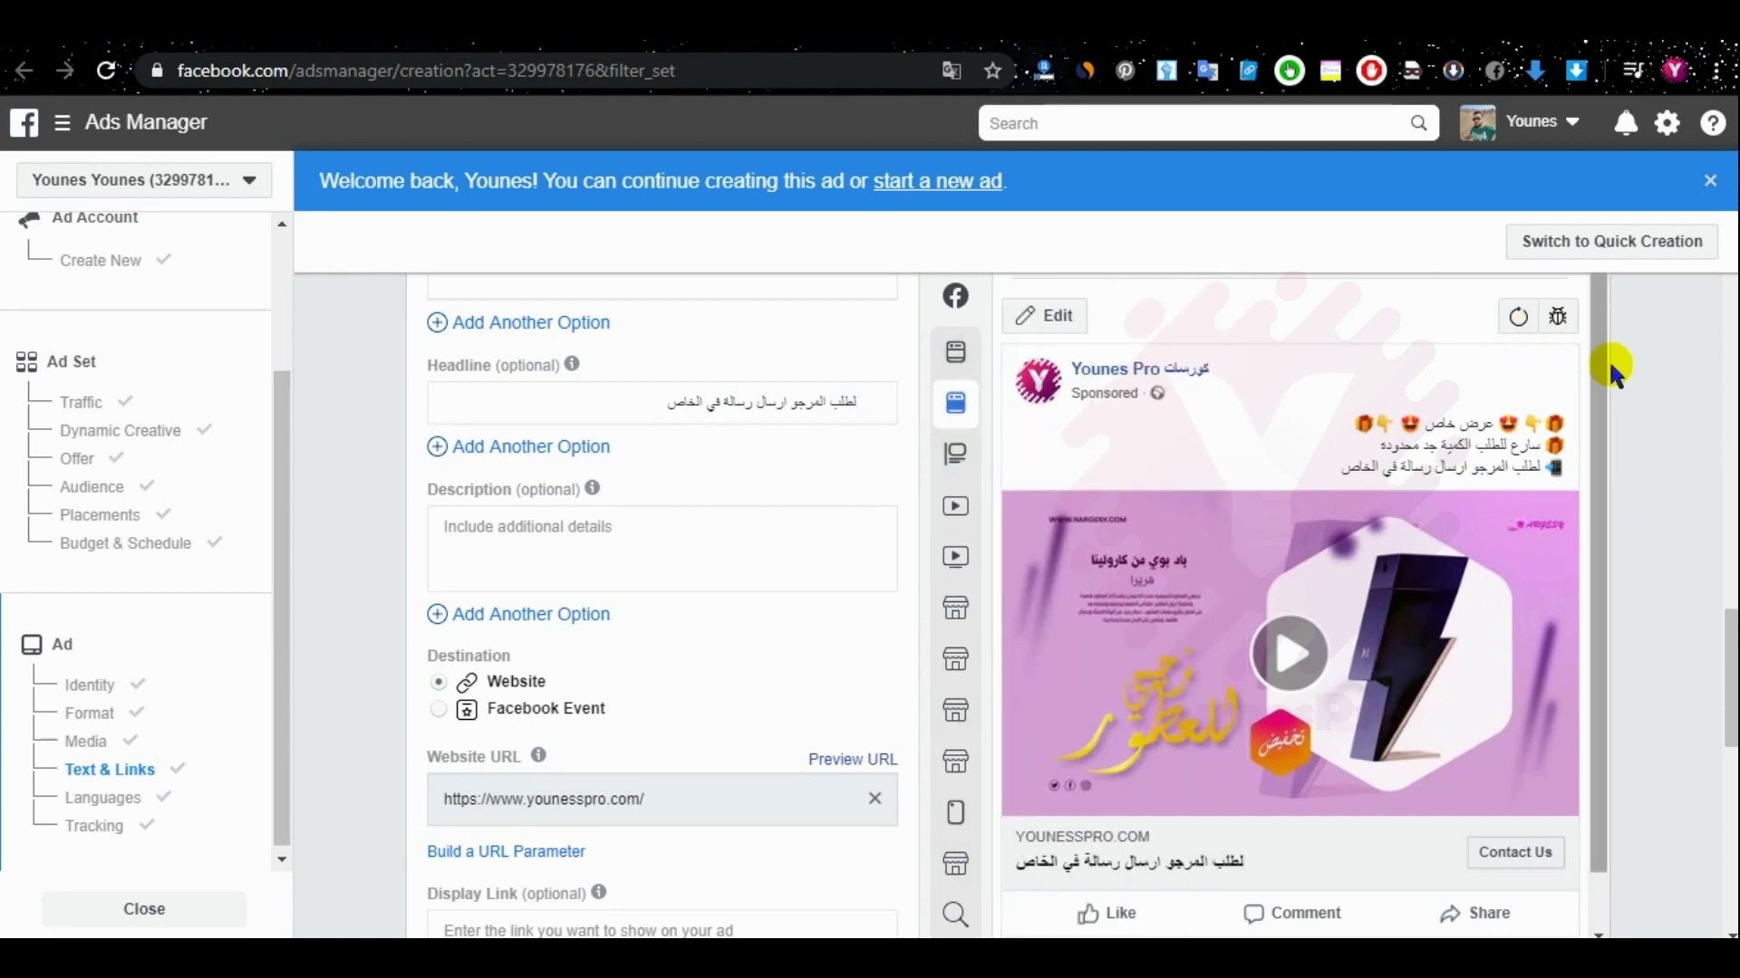
{"action": "left_click", "coordinate": [1290, 658]}
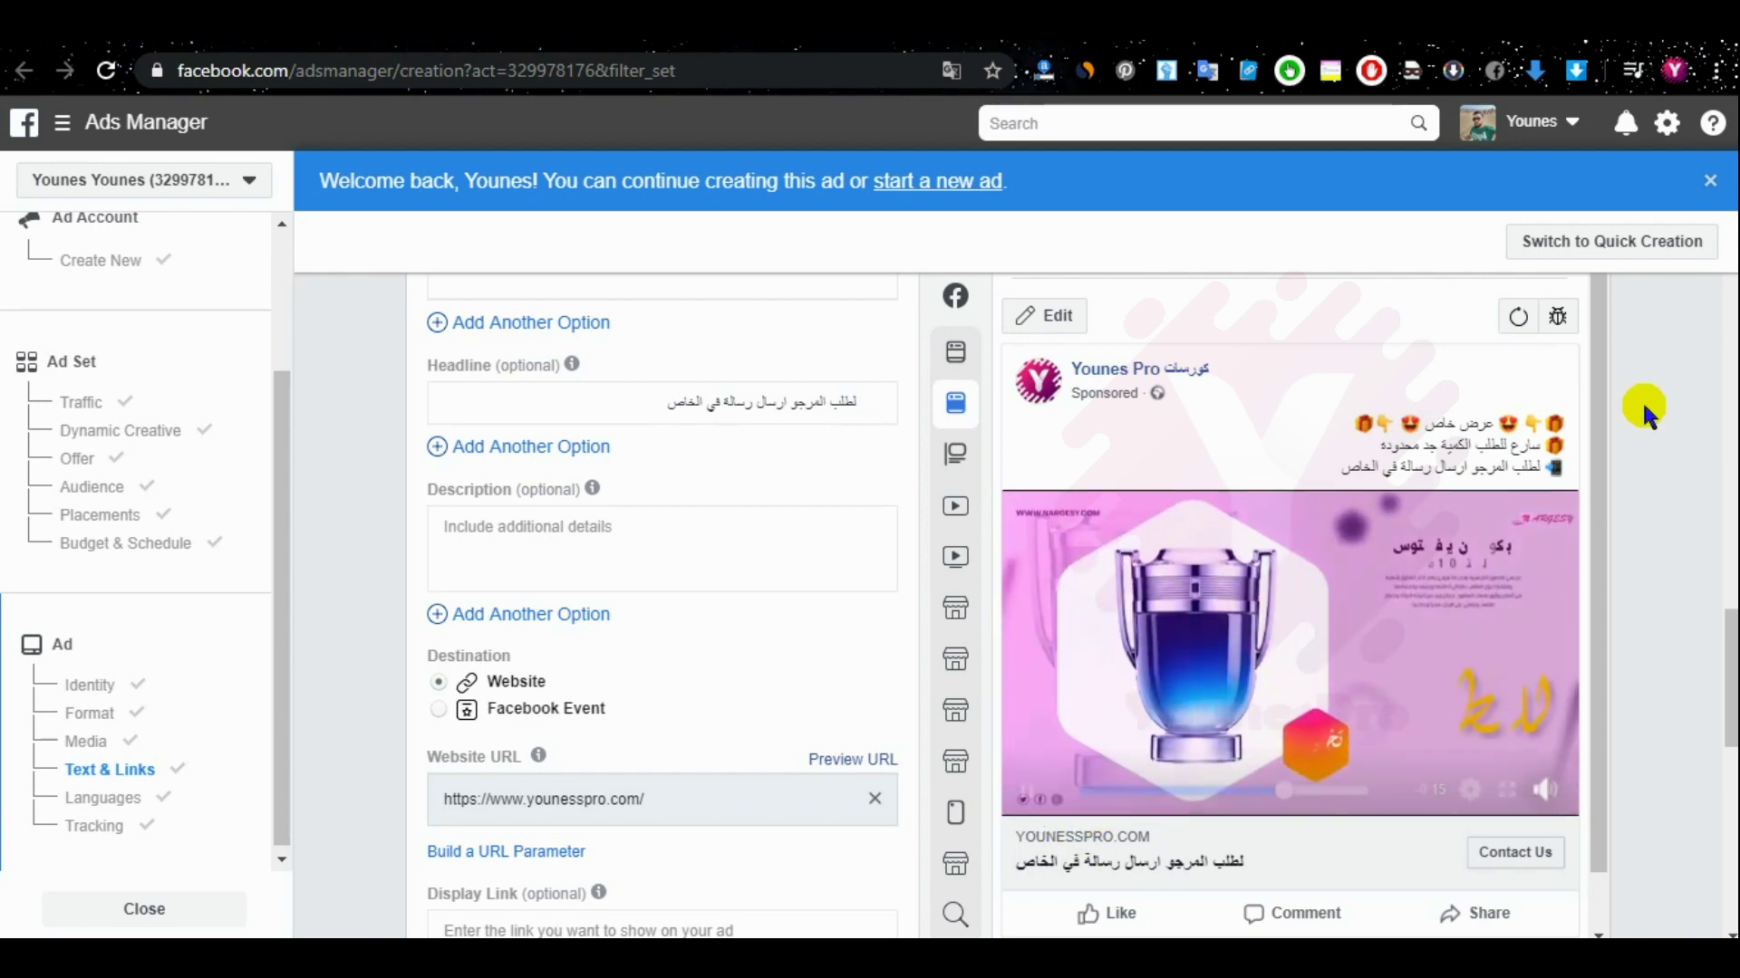
{"action": "left_click", "coordinate": [1028, 791]}
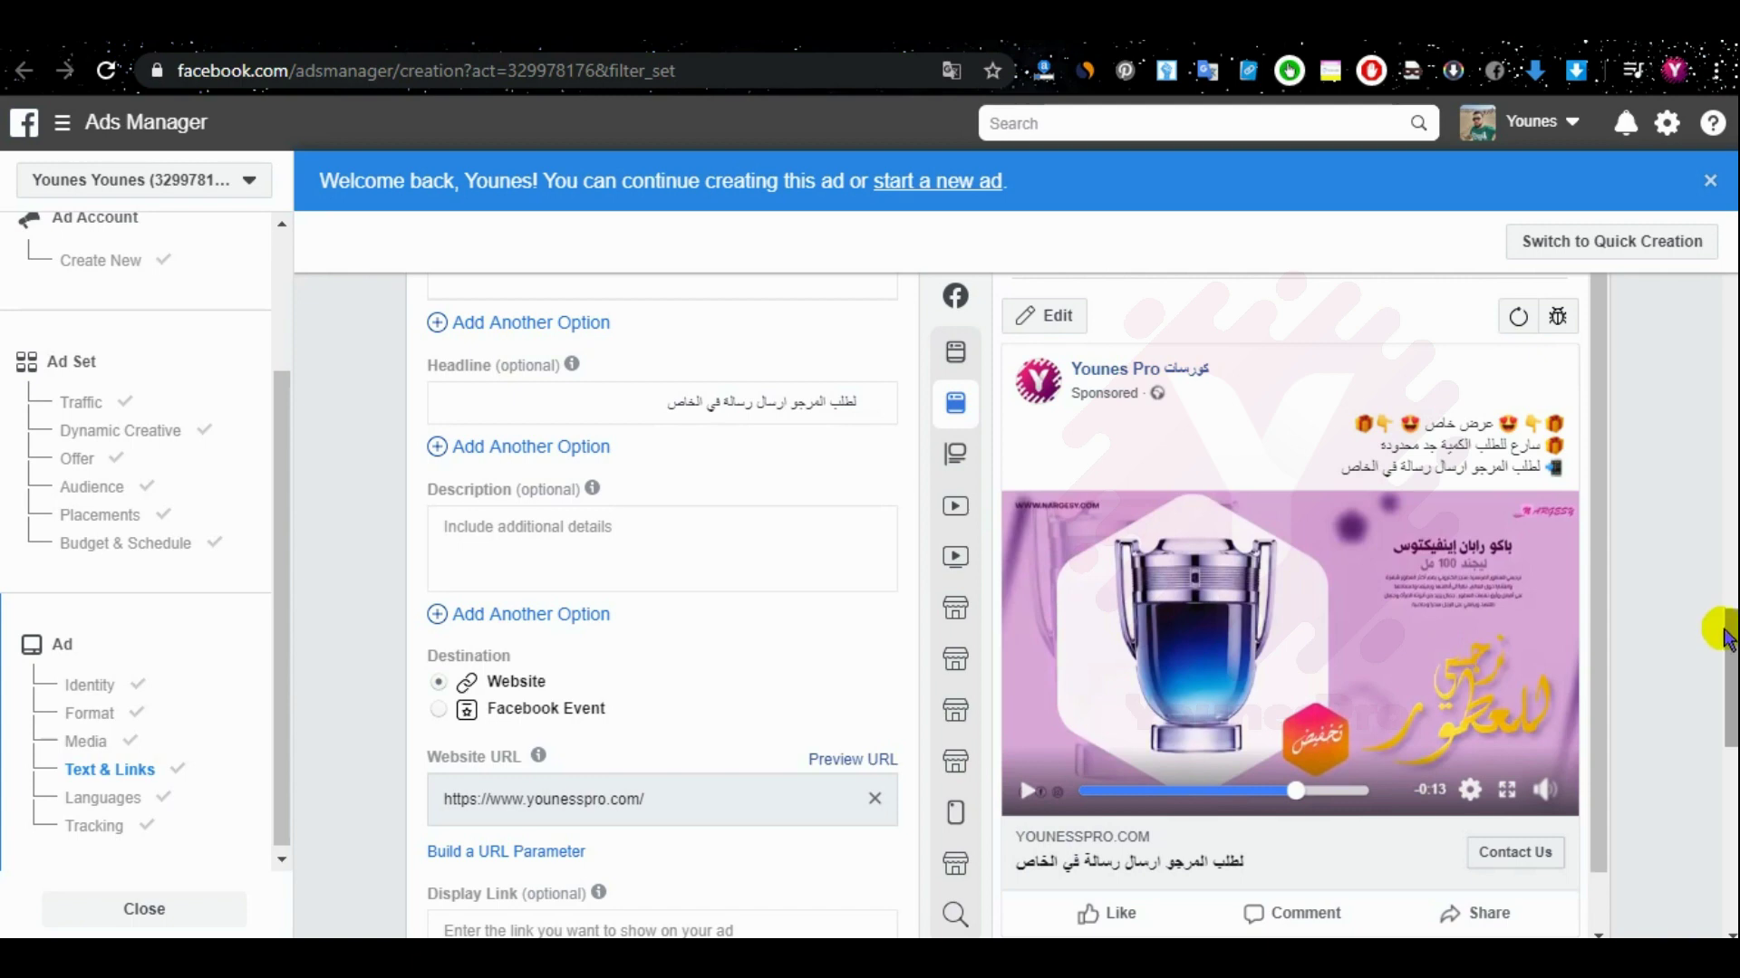
Step: Confirm the finished ad at the end of the creation form, leaving languages and tracking at their defaults
{"action": "left_click_drag", "start_coordinate": [1720, 621], "coordinate": [1721, 788]}
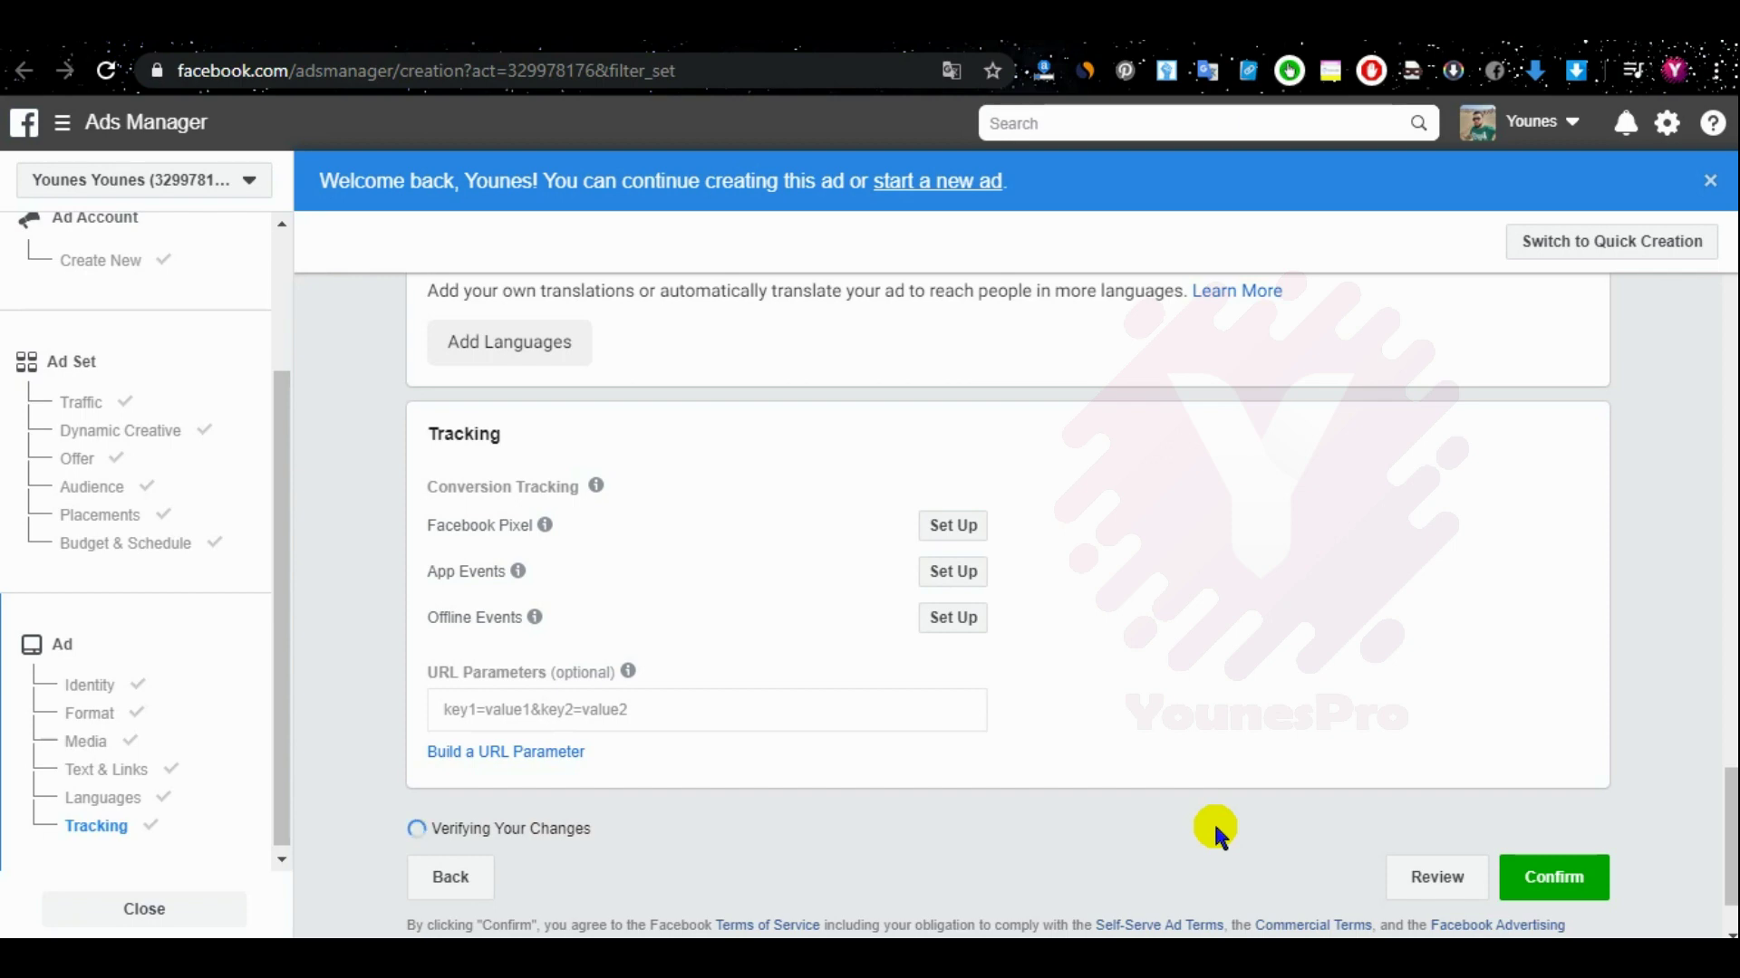
{"action": "scroll", "coordinate": [1294, 601], "scroll_direction": "down", "scroll_amount": 1}
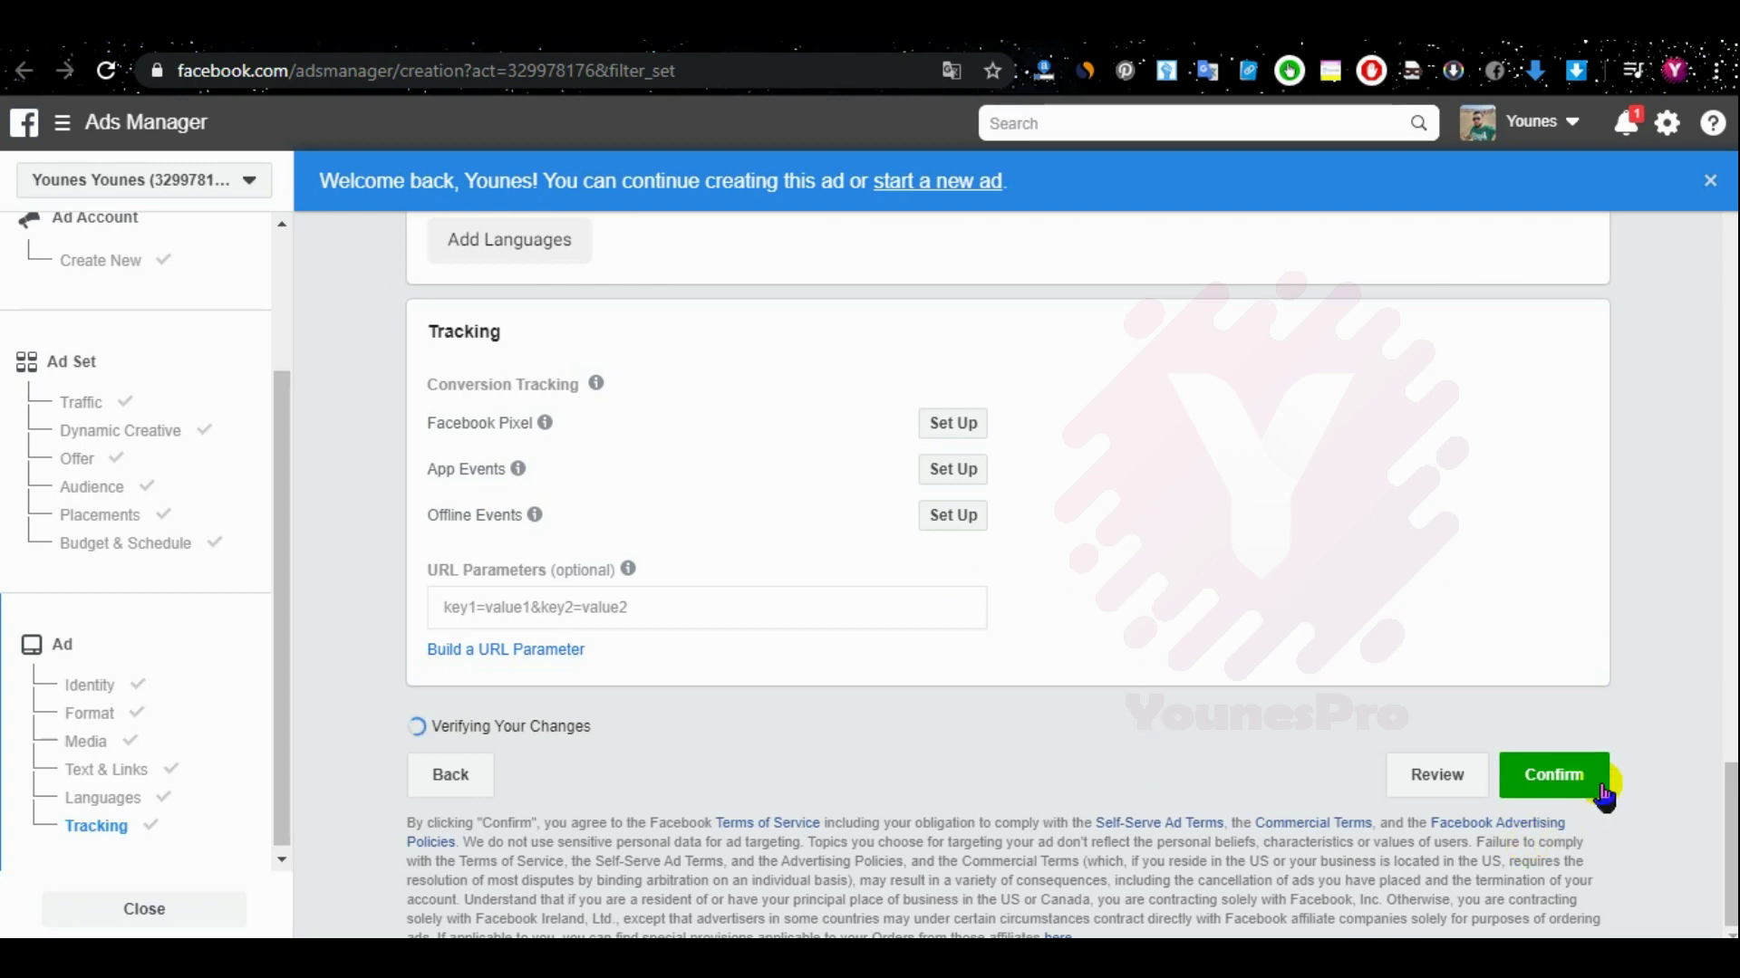
{"action": "left_click", "coordinate": [1572, 793]}
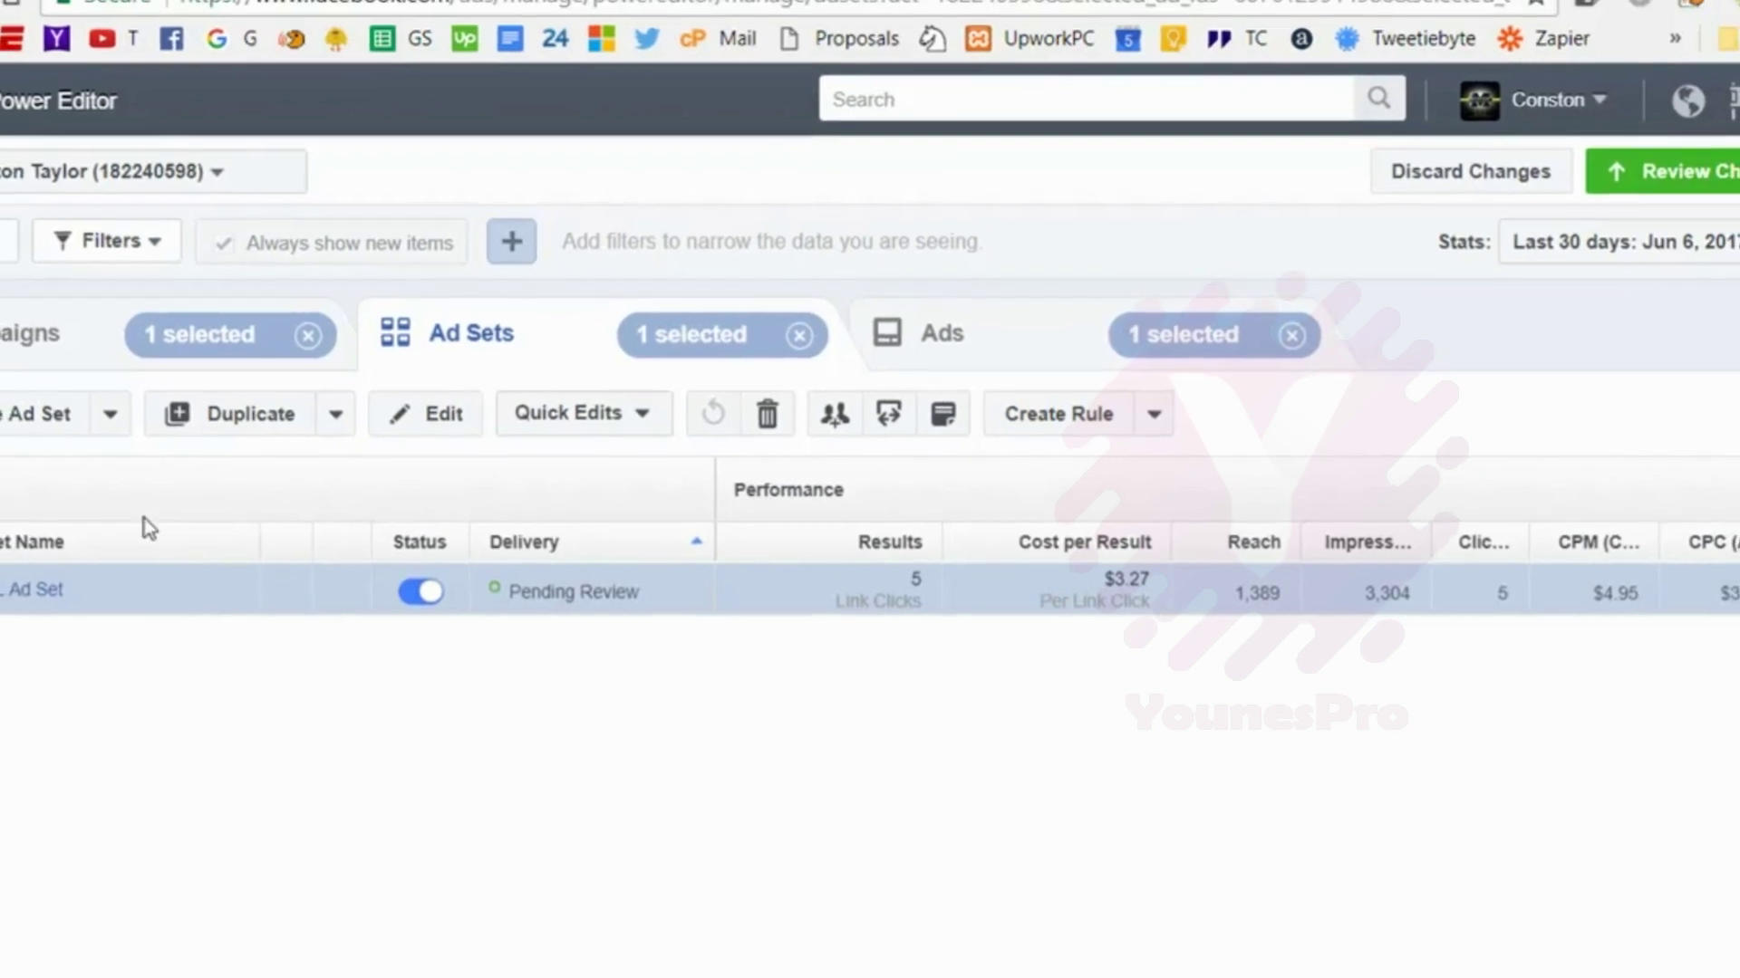
Step: In Power Editor, return to the campaign list and open the ad sets of the PowersCaccavale2.0 campaign
{"action": "left_click", "coordinate": [8, 361]}
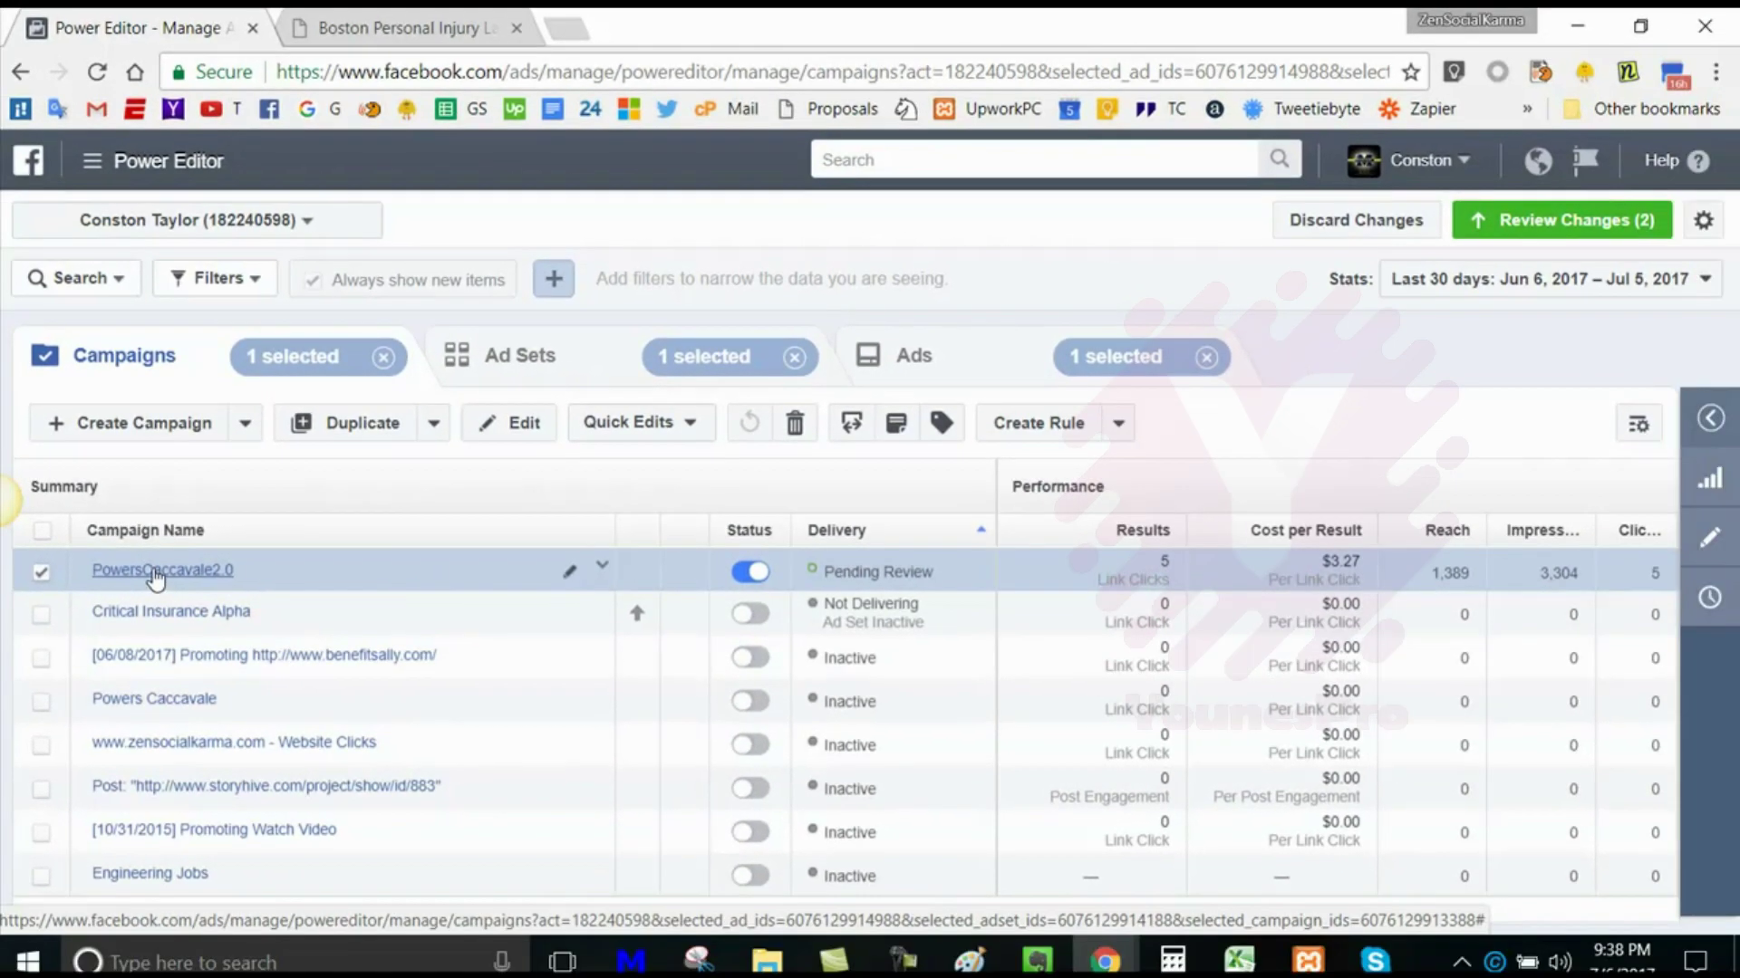
{"action": "left_click", "coordinate": [154, 605]}
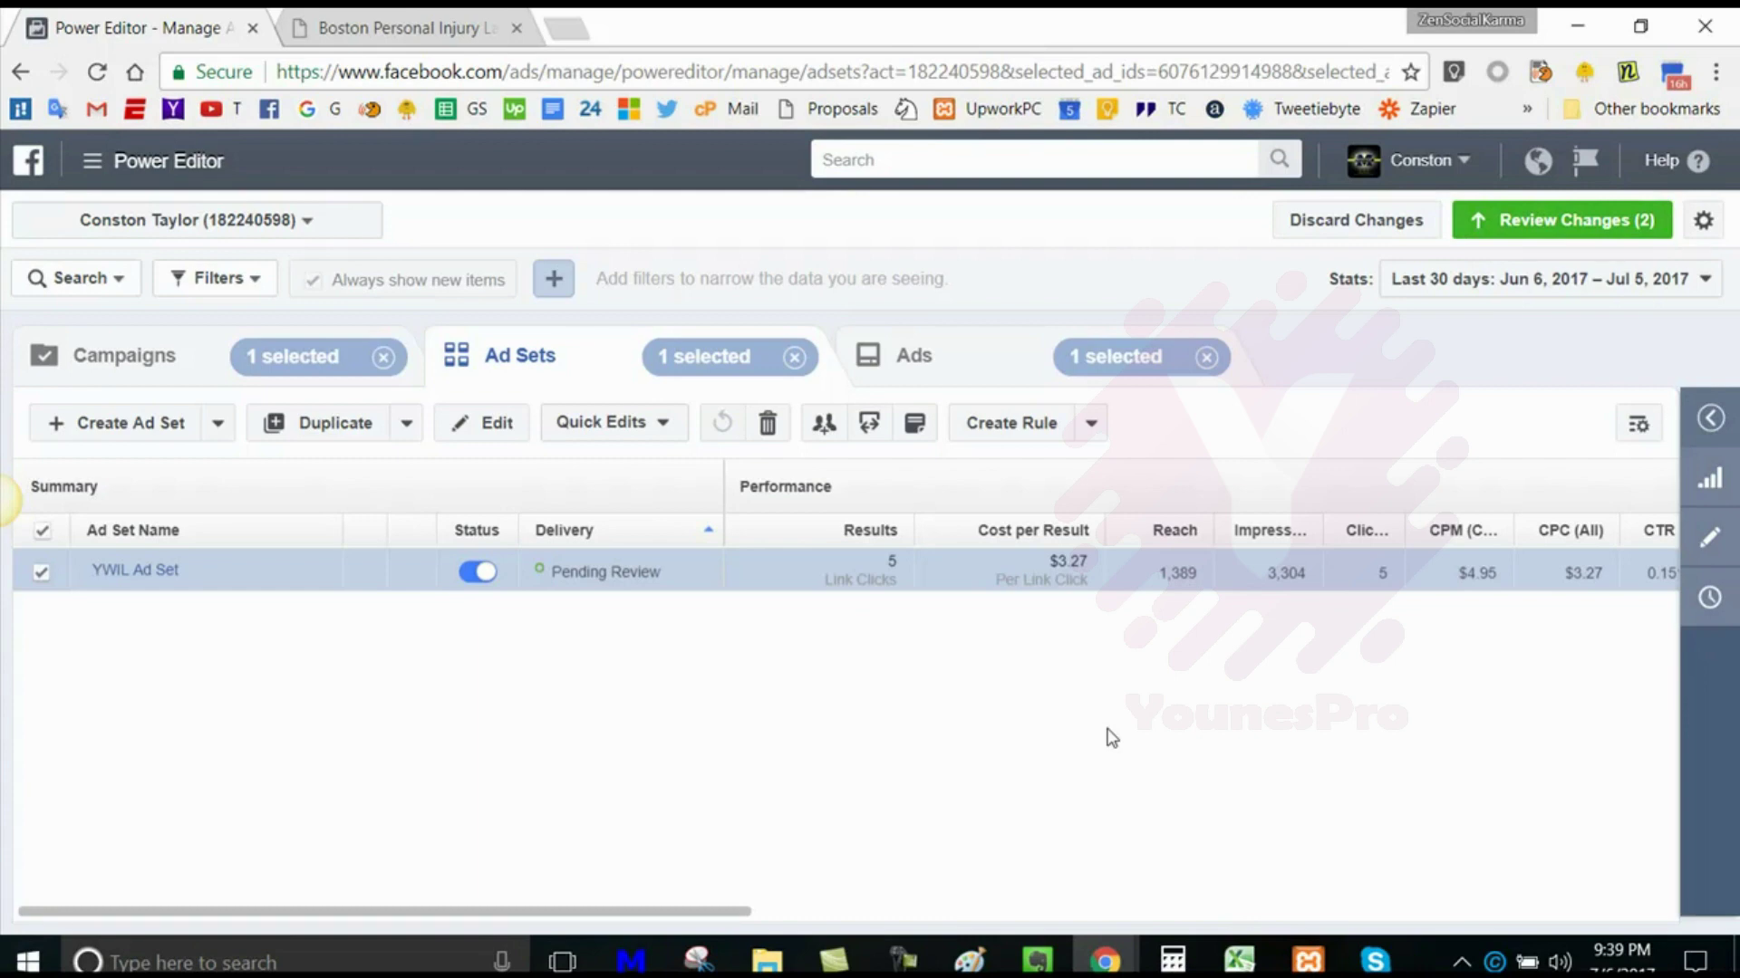
Step: Review the pending campaign and ad set changes, and close the review without applying them
{"action": "left_click", "coordinate": [1577, 222]}
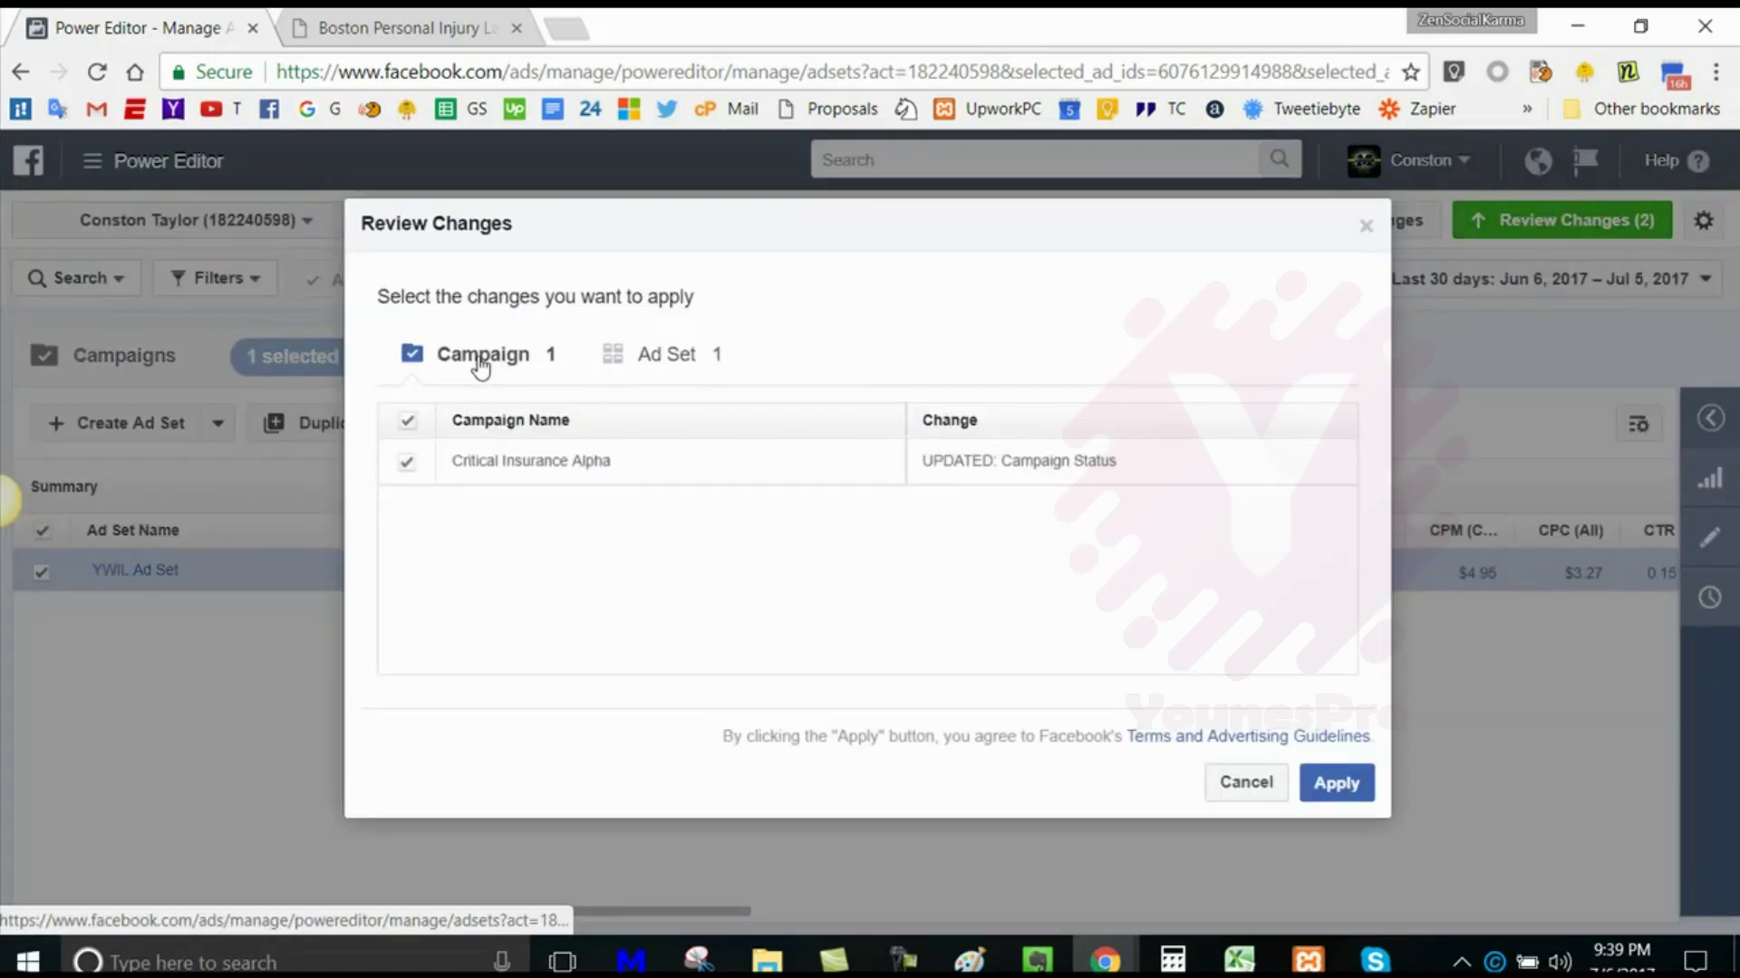
{"action": "left_click", "coordinate": [681, 362]}
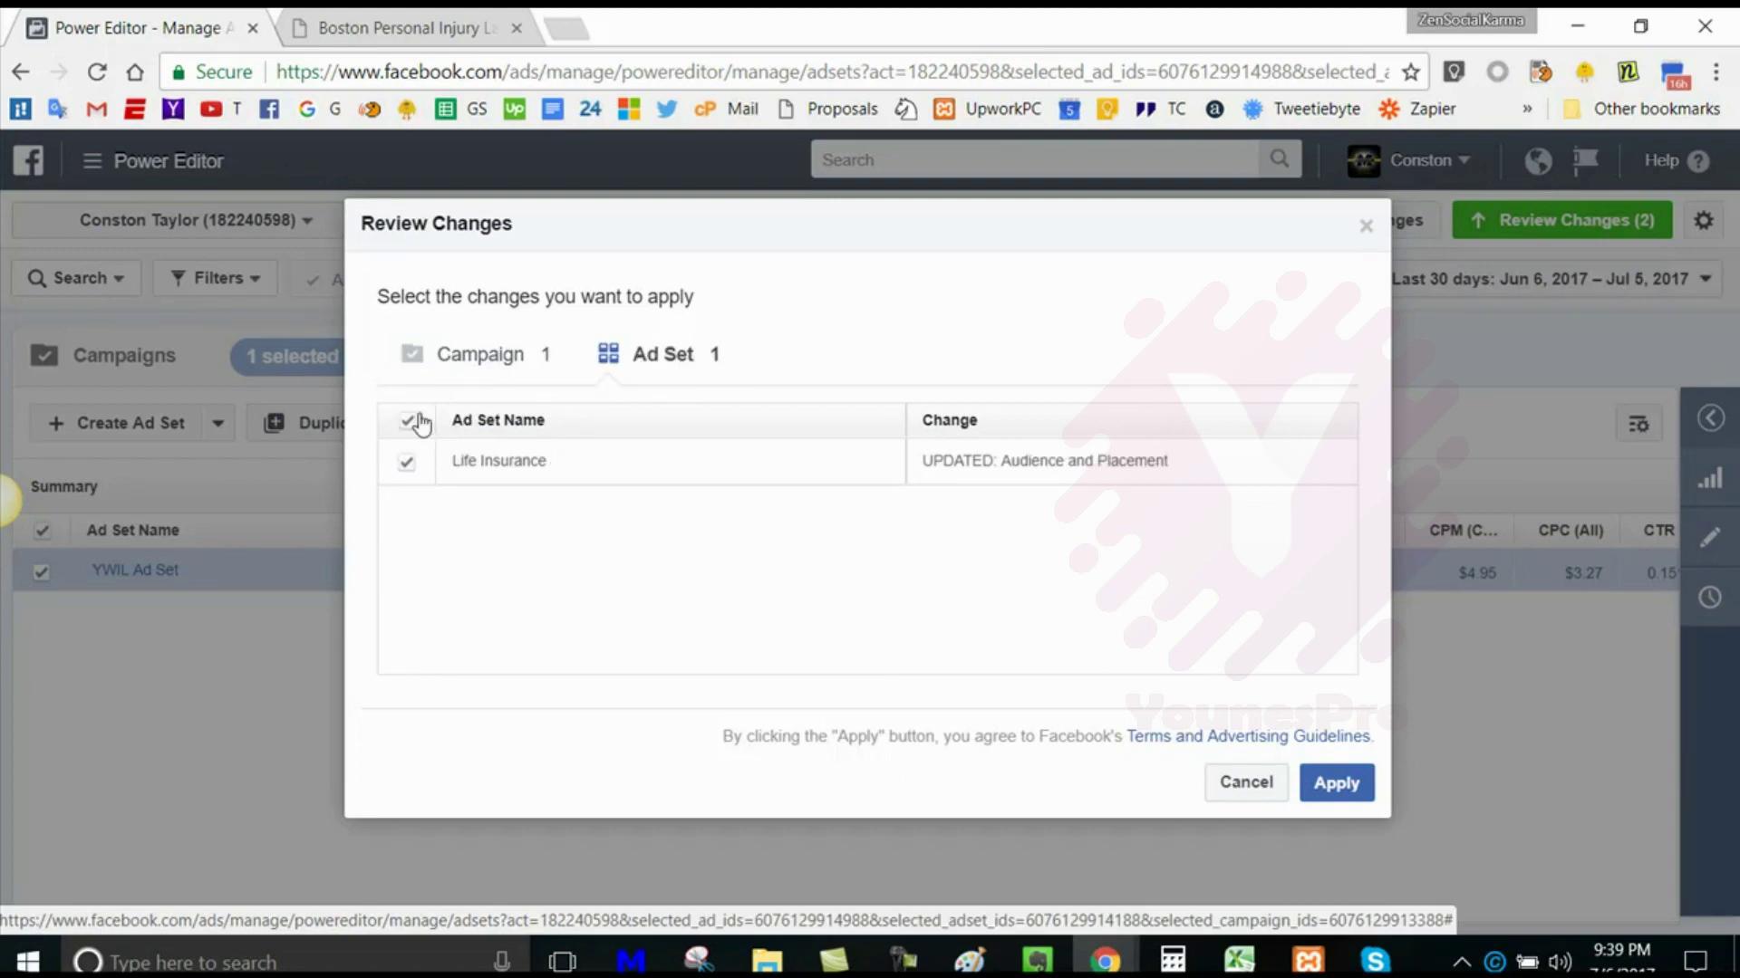
{"action": "left_click", "coordinate": [494, 357]}
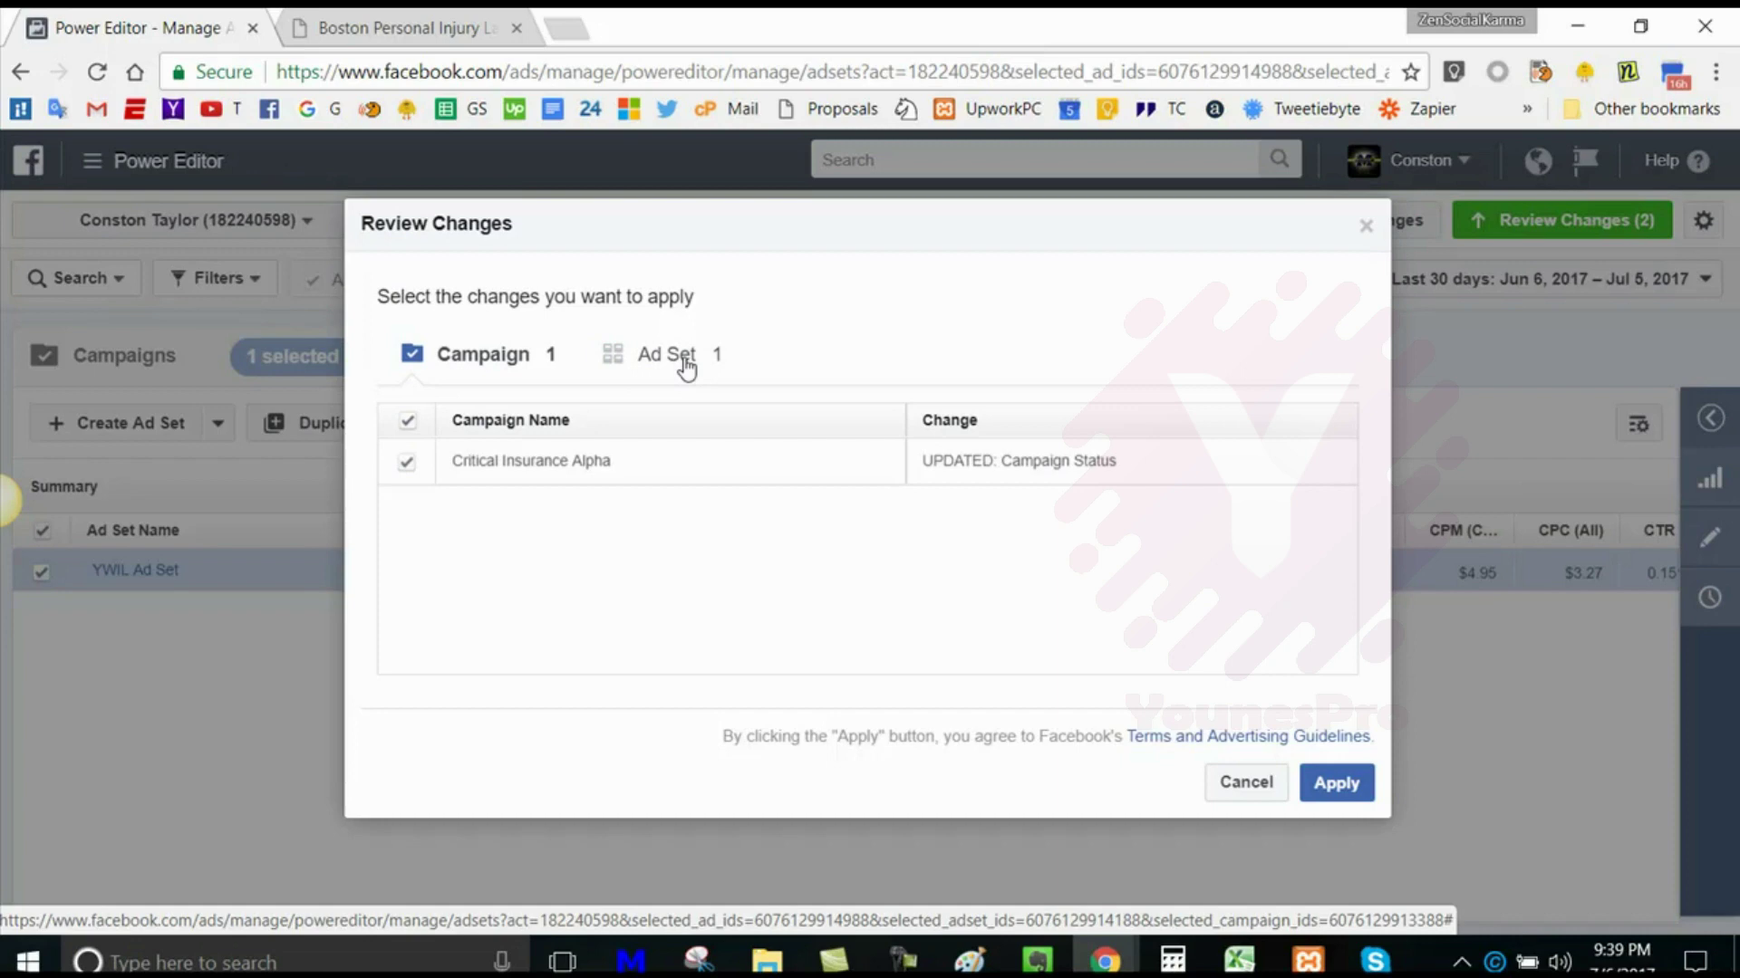
{"action": "left_click", "coordinate": [1248, 783]}
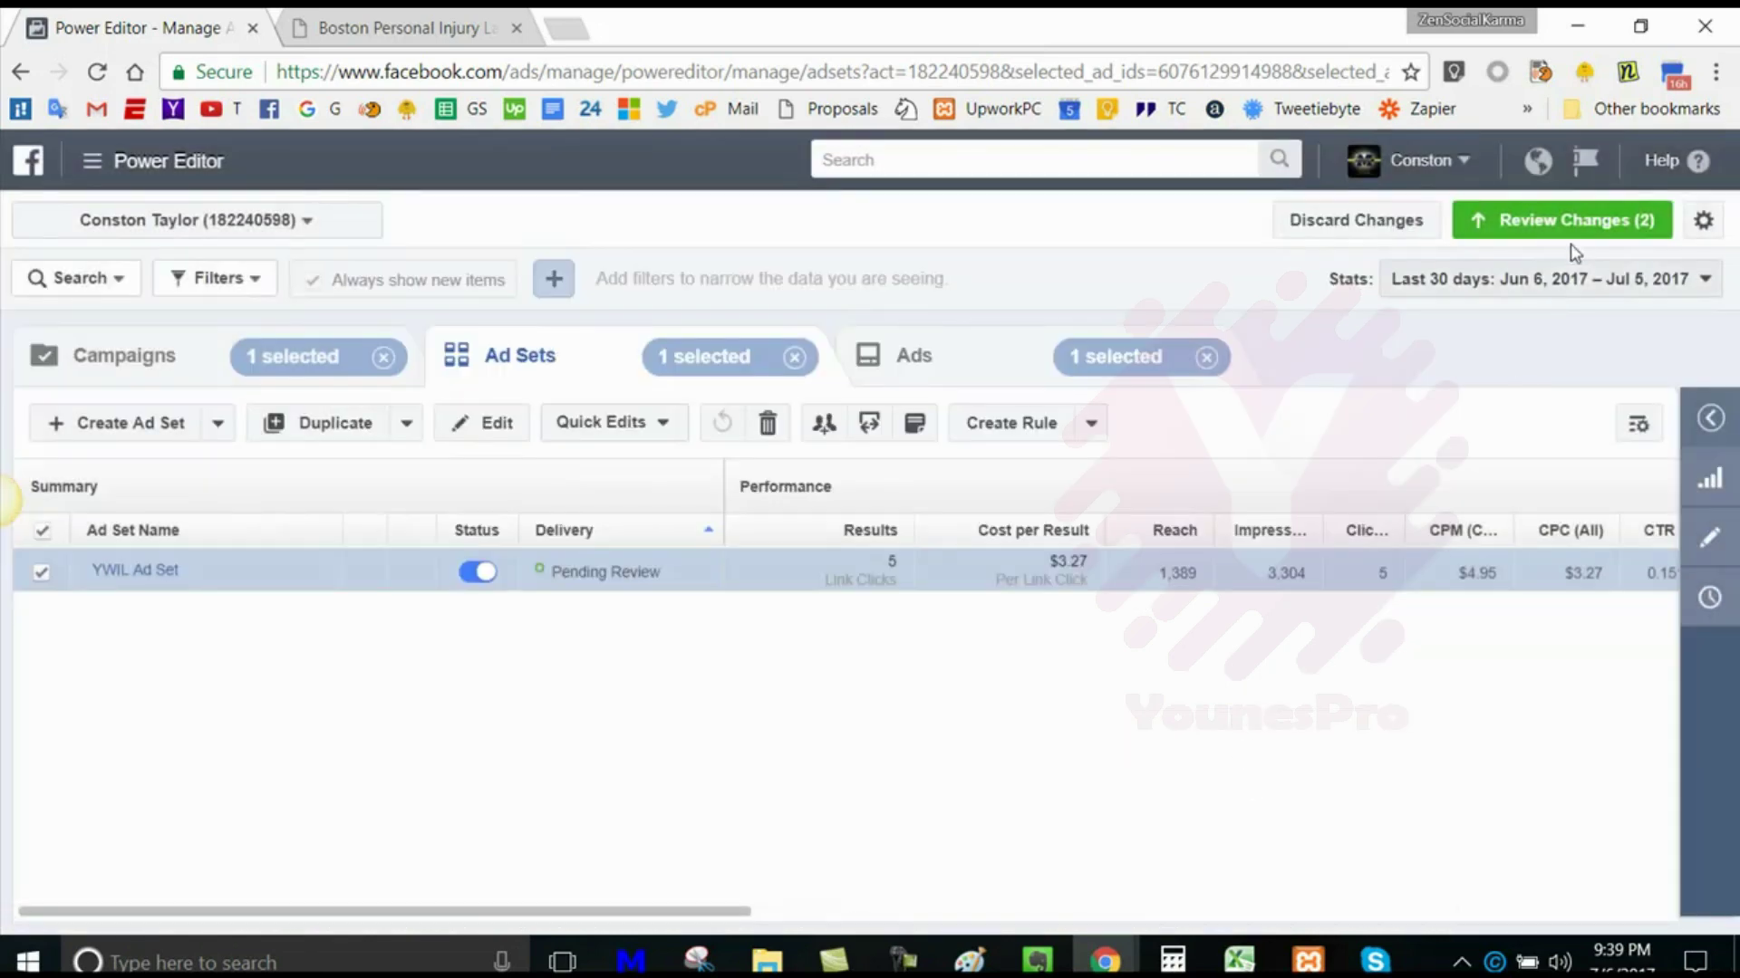